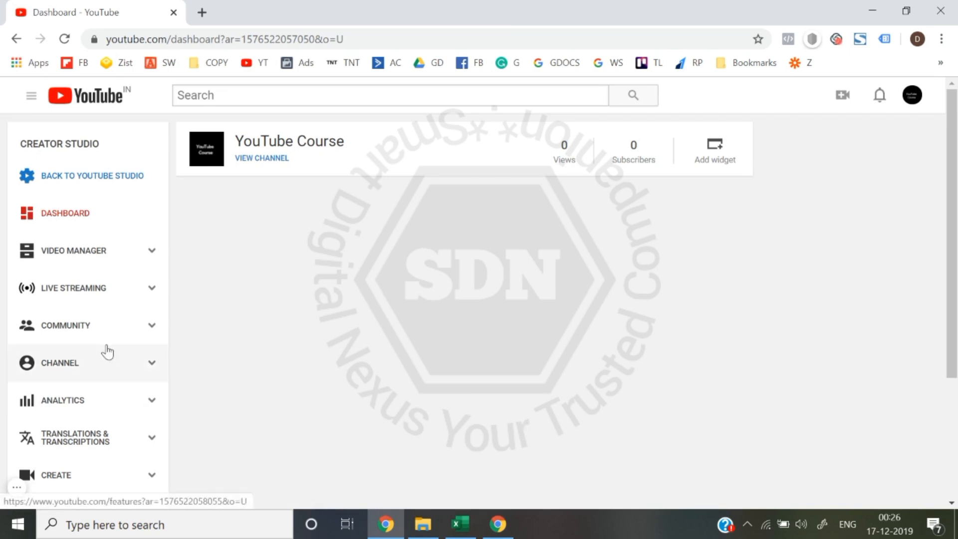
- Open the channel's Status and Features page and look over its verification, copyright and community guidelines sections
{"action": "left_click", "coordinate": [112, 368]}
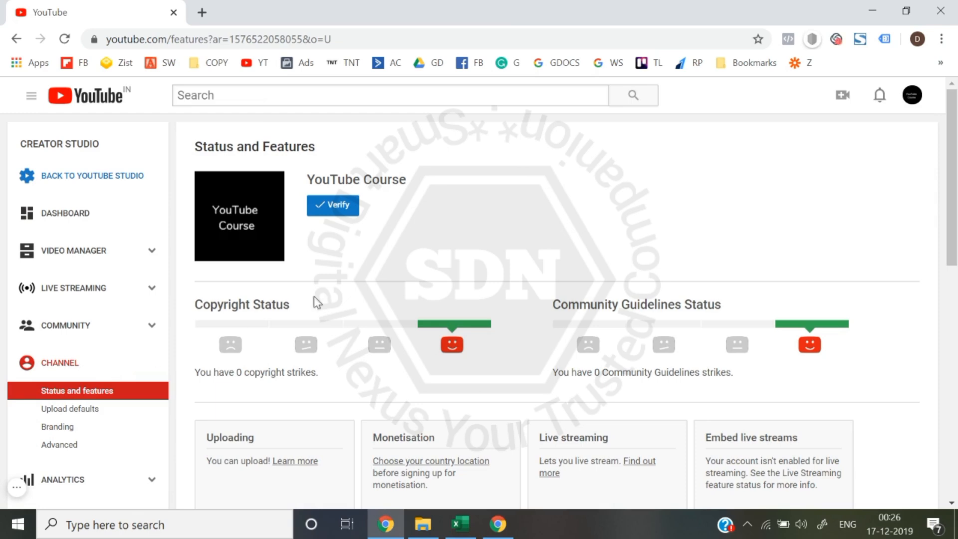
{"action": "scroll", "coordinate": [319, 299], "scroll_direction": "down", "scroll_amount": 6}
{"action": "scroll", "coordinate": [320, 299], "scroll_direction": "up", "scroll_amount": 6}
{"action": "scroll", "coordinate": [323, 297], "scroll_direction": "down", "scroll_amount": 2}
{"action": "scroll", "coordinate": [343, 184], "scroll_direction": "up", "scroll_amount": 1}
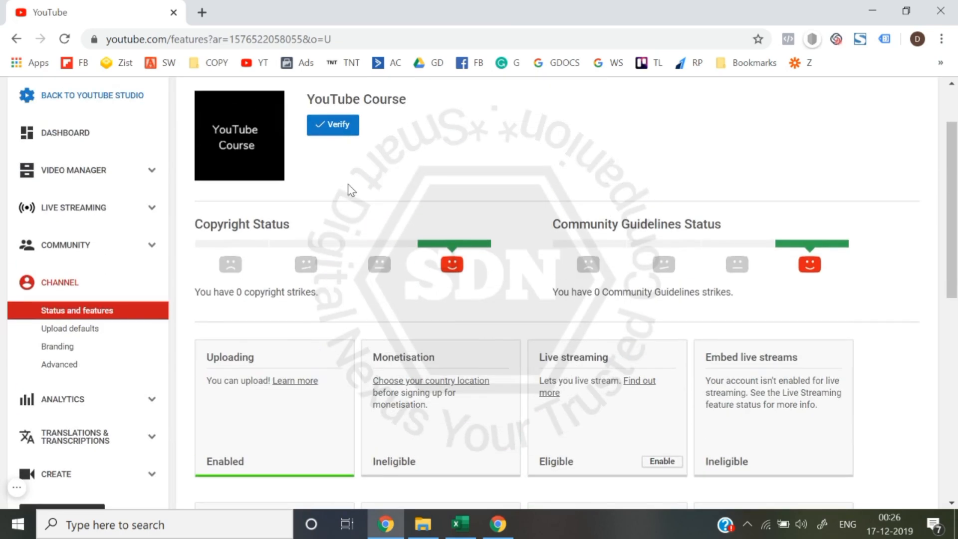
- Review the account verification form with the automated voice call and text message delivery options, and return to Status and Features
{"action": "left_click", "coordinate": [338, 131]}
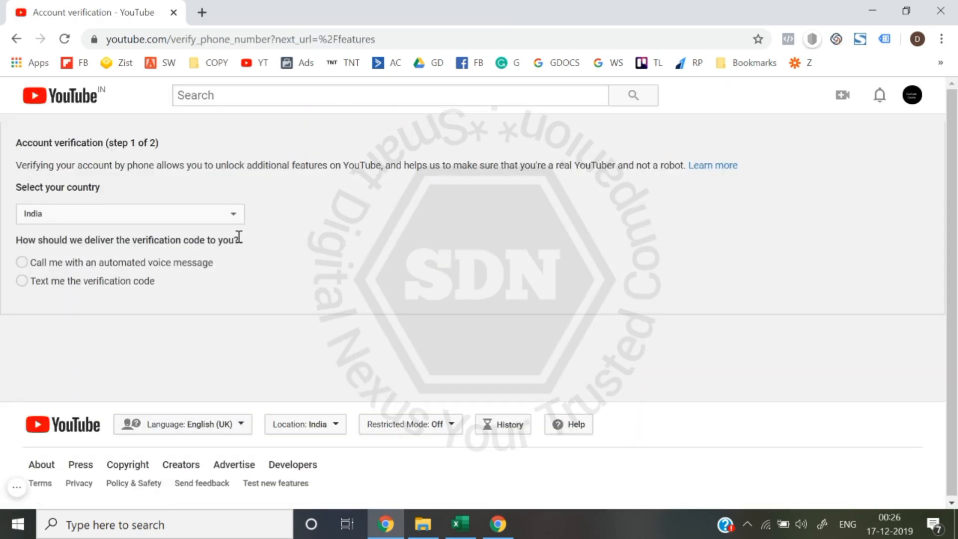
{"action": "left_click", "coordinate": [53, 267]}
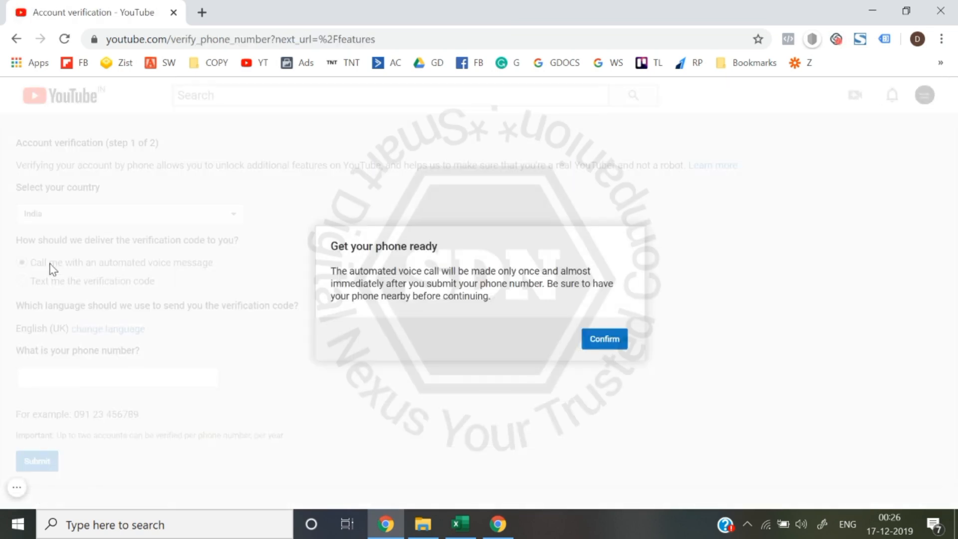
{"action": "left_click", "coordinate": [602, 342]}
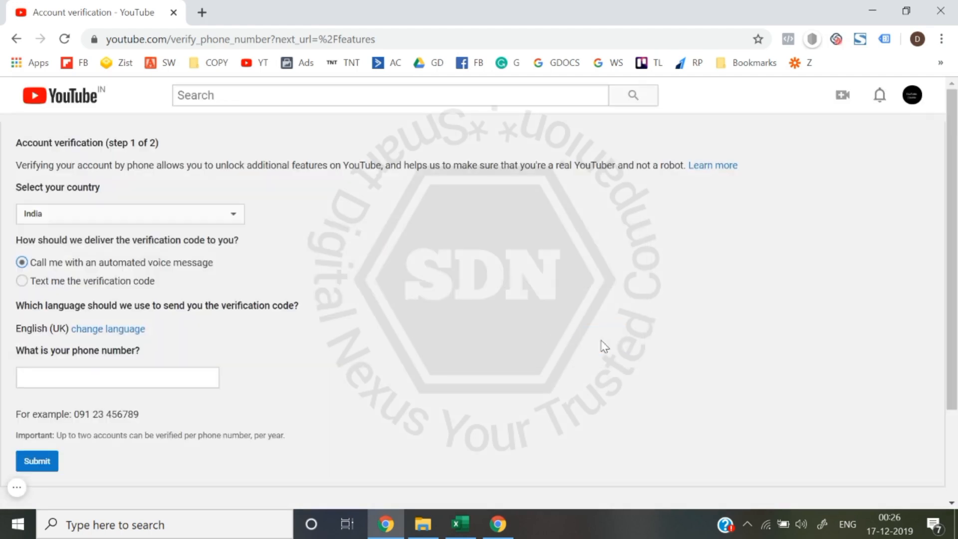
{"action": "left_click", "coordinate": [71, 282]}
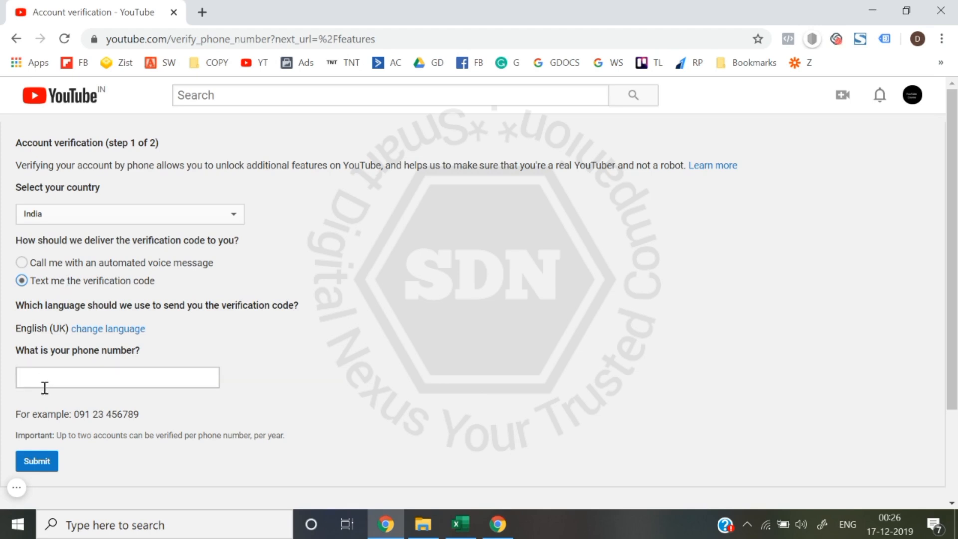
{"action": "scroll", "coordinate": [334, 357], "scroll_direction": "down", "scroll_amount": 3}
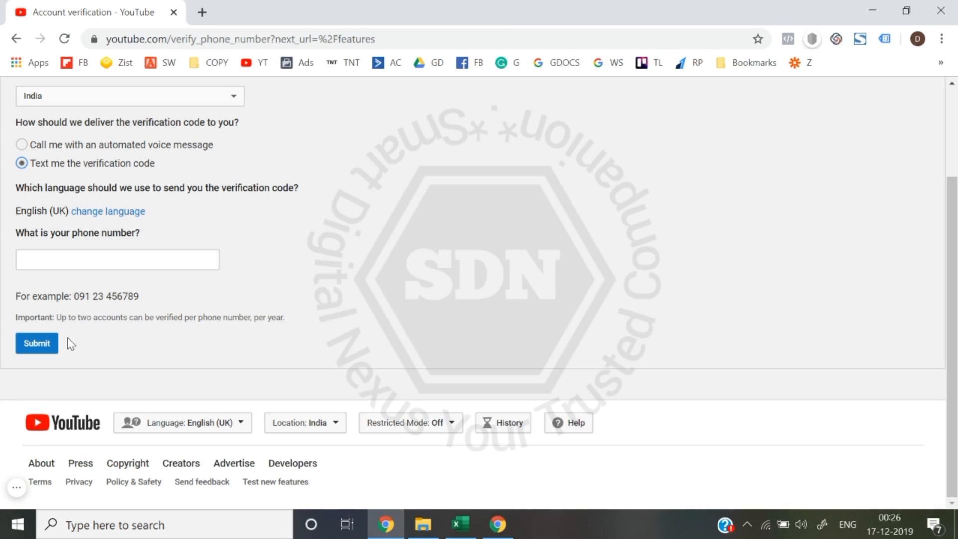
{"action": "scroll", "coordinate": [68, 343], "scroll_direction": "up", "scroll_amount": 3}
{"action": "left_click", "coordinate": [15, 38]}
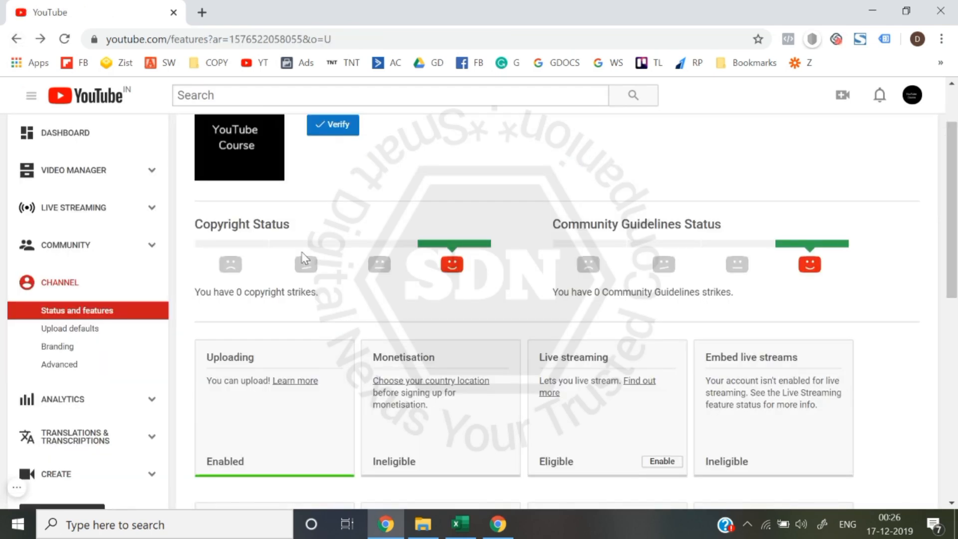
- Check where enabling Live streaming and Longer videos leads, returning to Status and Features each time
{"action": "scroll", "coordinate": [304, 259], "scroll_direction": "down", "scroll_amount": 1}
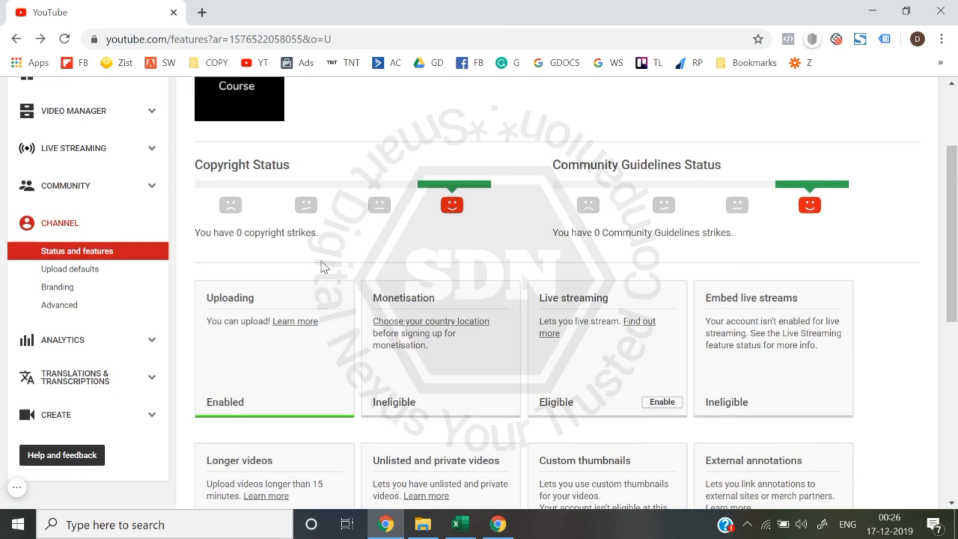
{"action": "scroll", "coordinate": [440, 317], "scroll_direction": "down", "scroll_amount": 1}
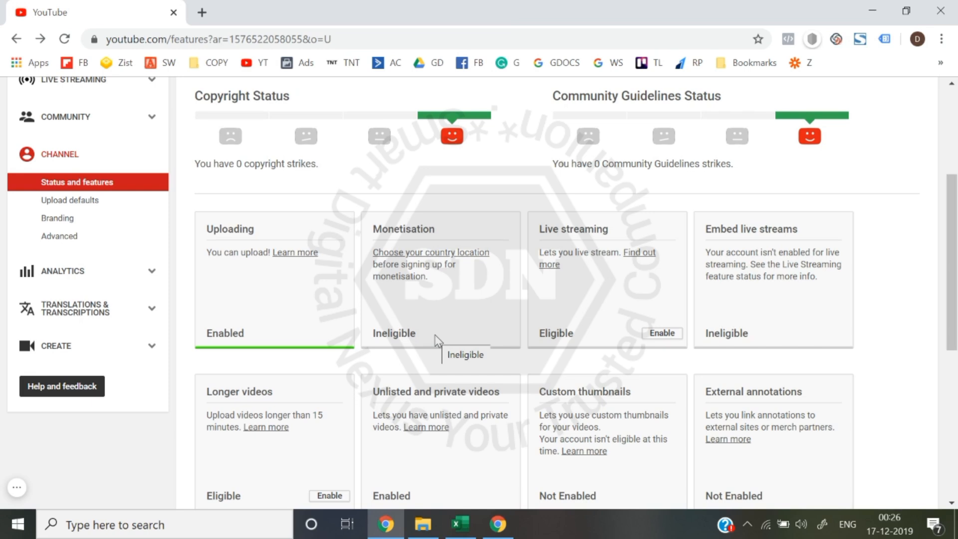
{"action": "left_click", "coordinate": [659, 339]}
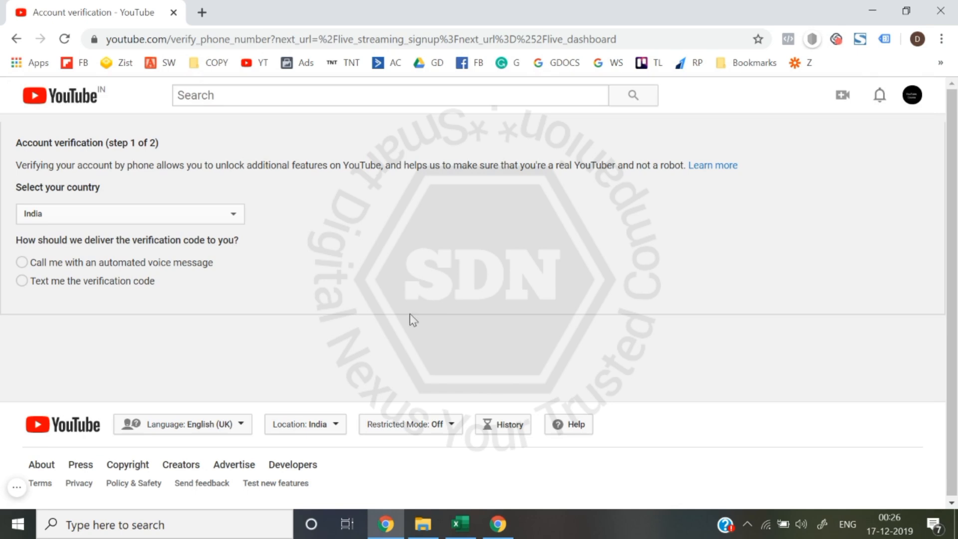
{"action": "left_click", "coordinate": [17, 39]}
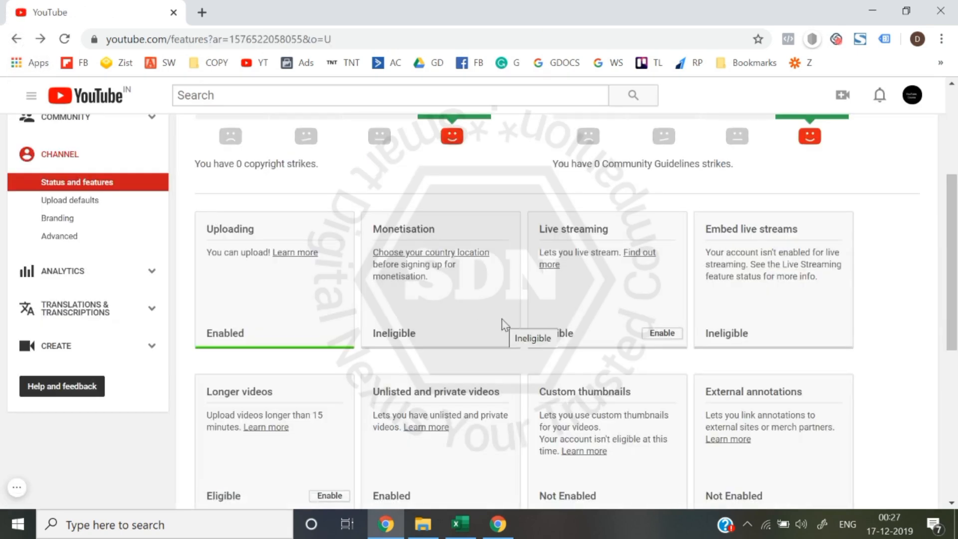
{"action": "scroll", "coordinate": [505, 324], "scroll_direction": "down", "scroll_amount": 2}
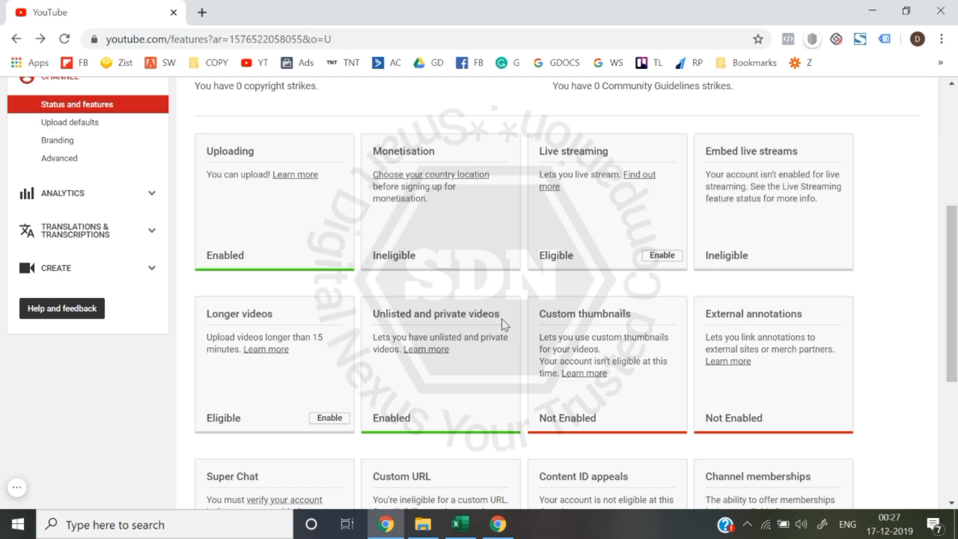
{"action": "left_click", "coordinate": [331, 419]}
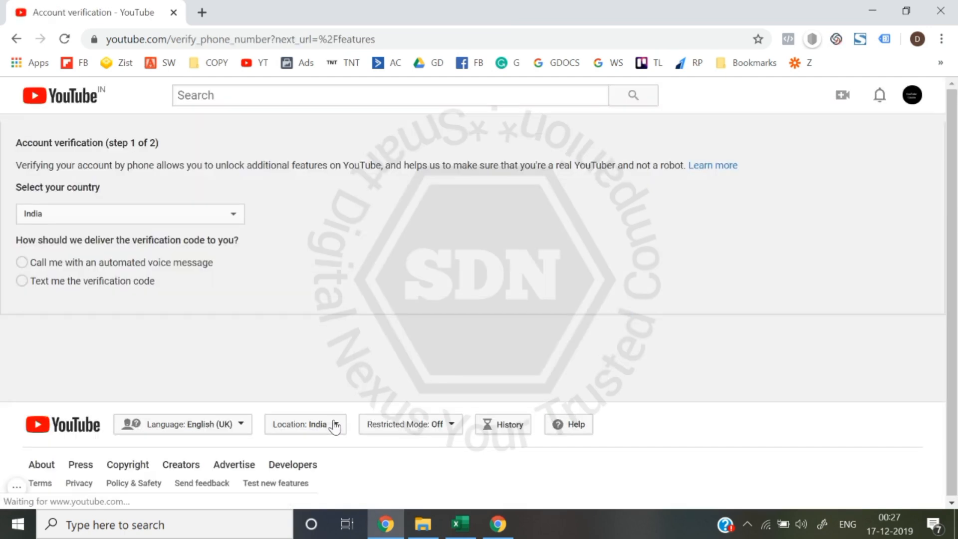
{"action": "left_click", "coordinate": [17, 39]}
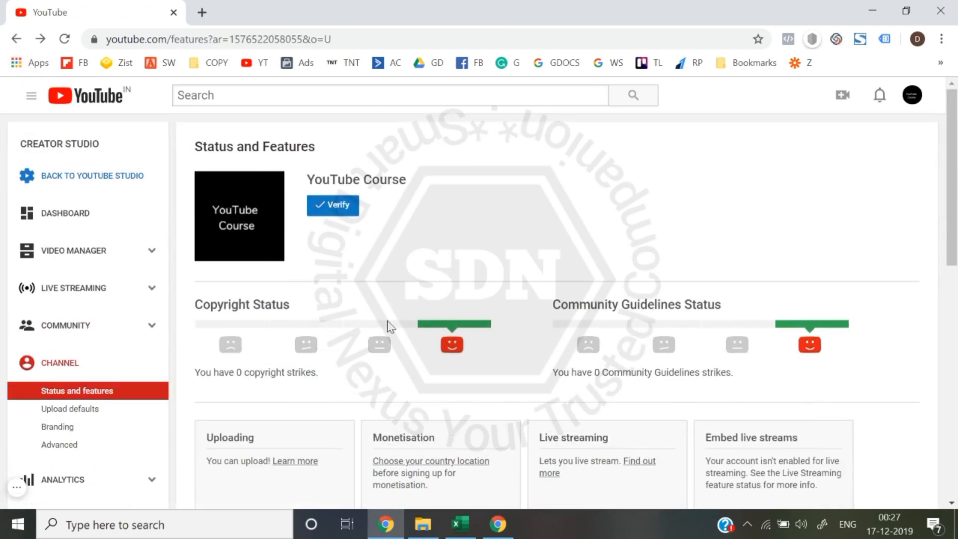
- Examine all the feature cards on Status and Features, down to Super Chat and Channel memberships, and the channel's Verify option
{"action": "scroll", "coordinate": [428, 368], "scroll_direction": "down", "scroll_amount": 10}
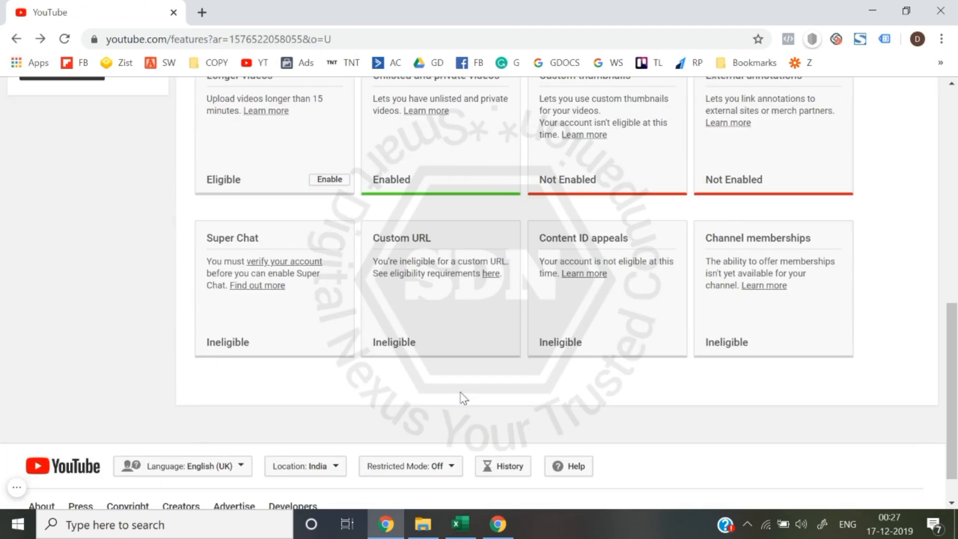
{"action": "scroll", "coordinate": [405, 349], "scroll_direction": "up", "scroll_amount": 2}
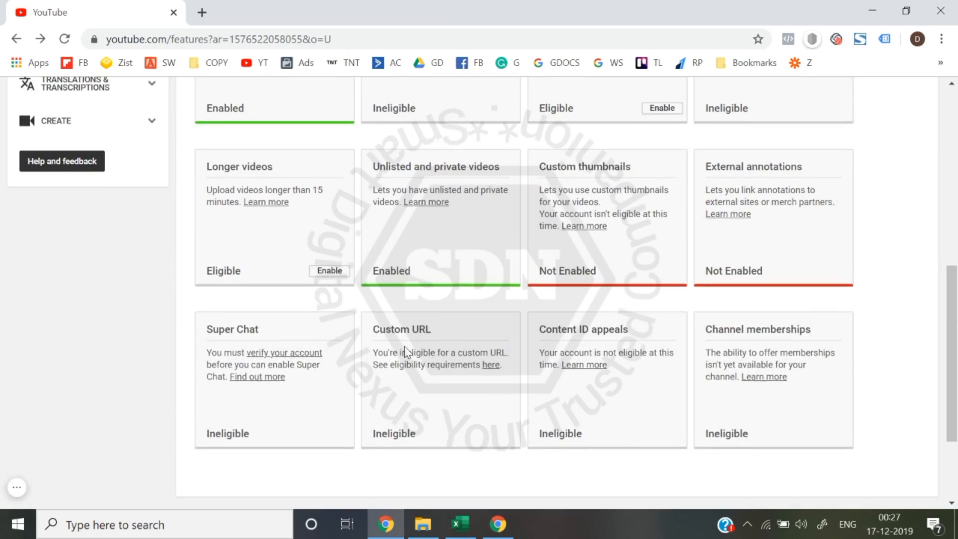
{"action": "scroll", "coordinate": [405, 351], "scroll_direction": "up", "scroll_amount": 9}
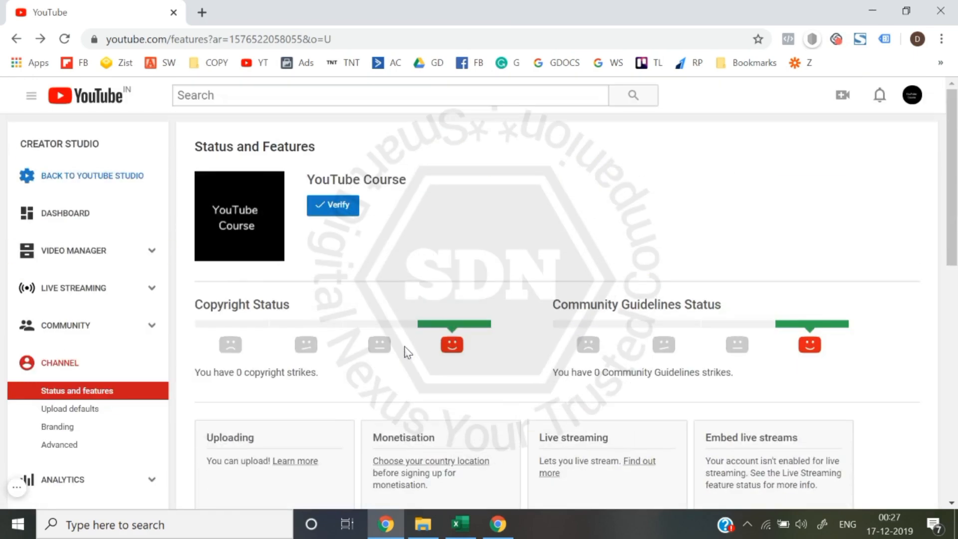
{"action": "scroll", "coordinate": [405, 352], "scroll_direction": "down", "scroll_amount": 3}
{"action": "scroll", "coordinate": [405, 352], "scroll_direction": "up", "scroll_amount": 1}
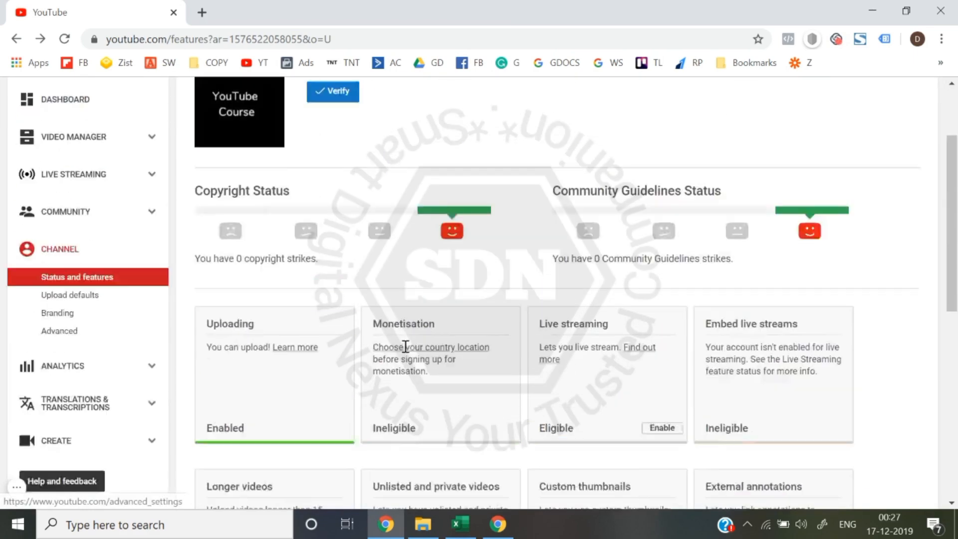
{"action": "scroll", "coordinate": [405, 352], "scroll_direction": "down", "scroll_amount": 8}
{"action": "scroll", "coordinate": [405, 352], "scroll_direction": "up", "scroll_amount": 9}
{"action": "scroll", "coordinate": [405, 352], "scroll_direction": "up", "scroll_amount": 2}
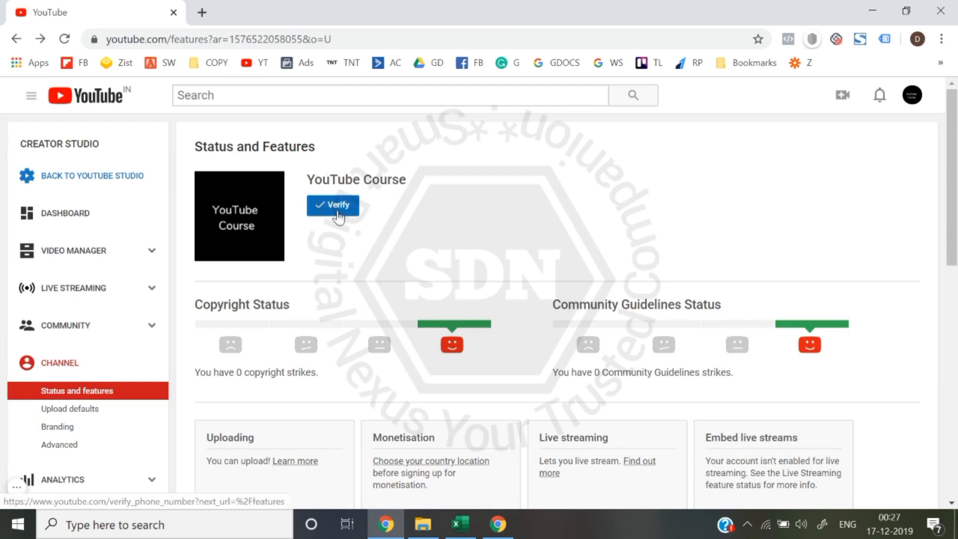
{"action": "scroll", "coordinate": [368, 274], "scroll_direction": "down", "scroll_amount": 3}
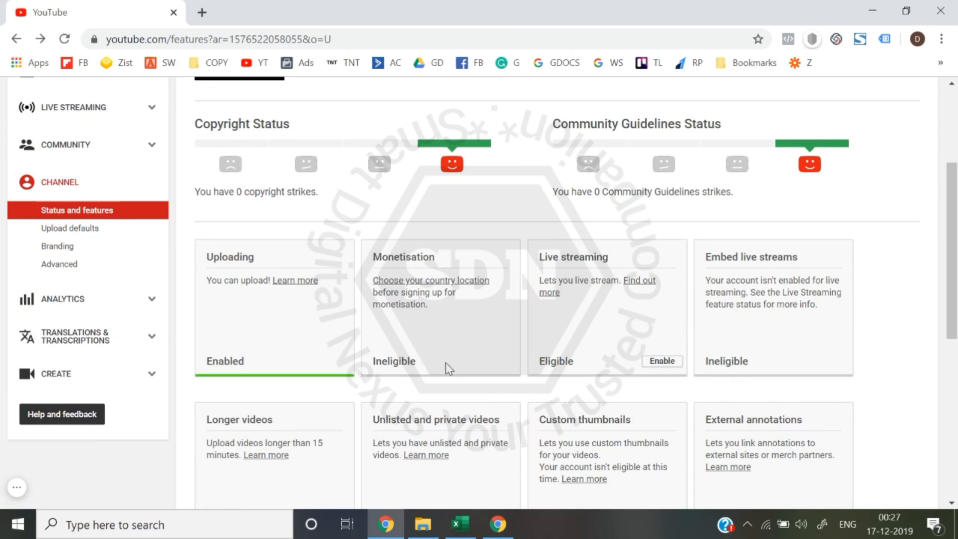
{"action": "scroll", "coordinate": [447, 366], "scroll_direction": "up", "scroll_amount": 2}
{"action": "scroll", "coordinate": [448, 369], "scroll_direction": "up", "scroll_amount": 2}
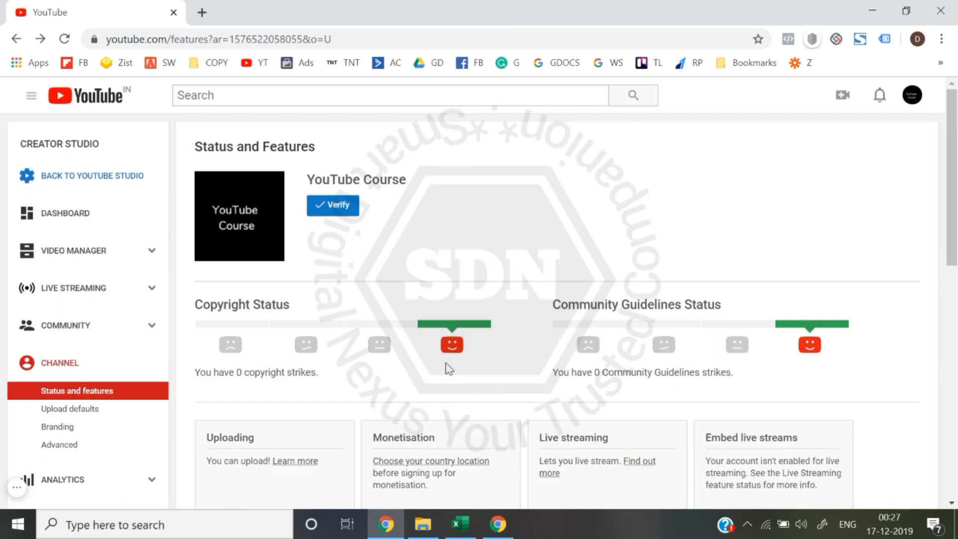
- Open the channel's upload defaults and choose Public as the default privacy
{"action": "scroll", "coordinate": [141, 459], "scroll_direction": "down", "scroll_amount": 1}
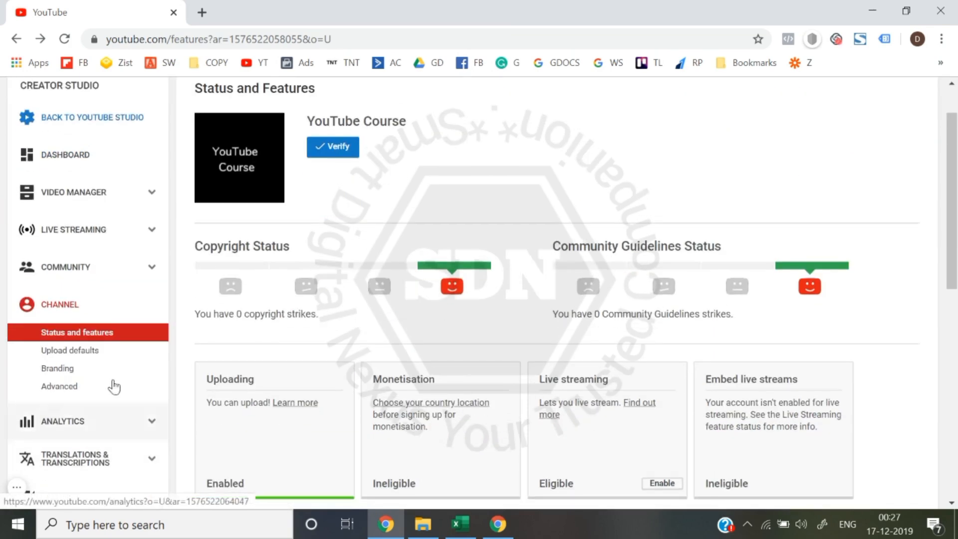
{"action": "left_click", "coordinate": [97, 355]}
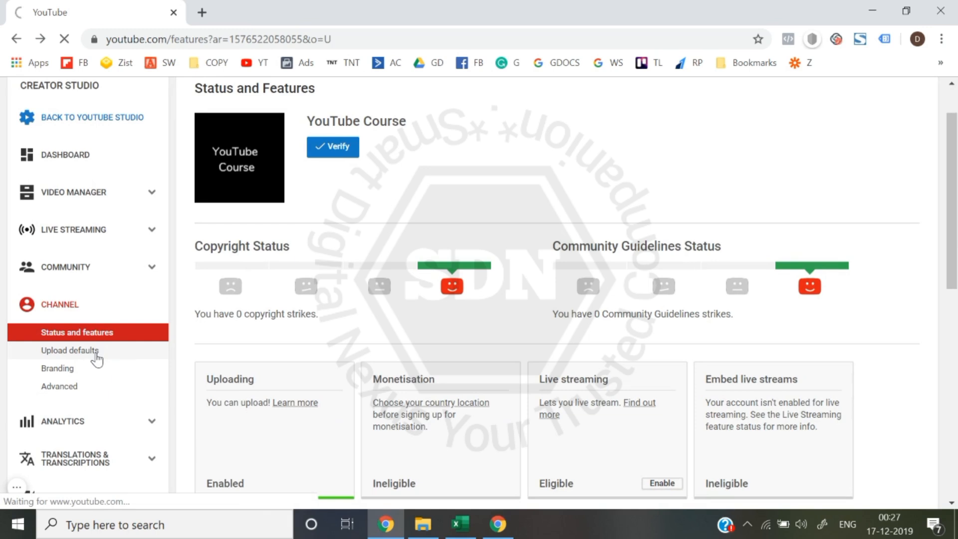
{"action": "scroll", "coordinate": [393, 230], "scroll_direction": "down", "scroll_amount": 1}
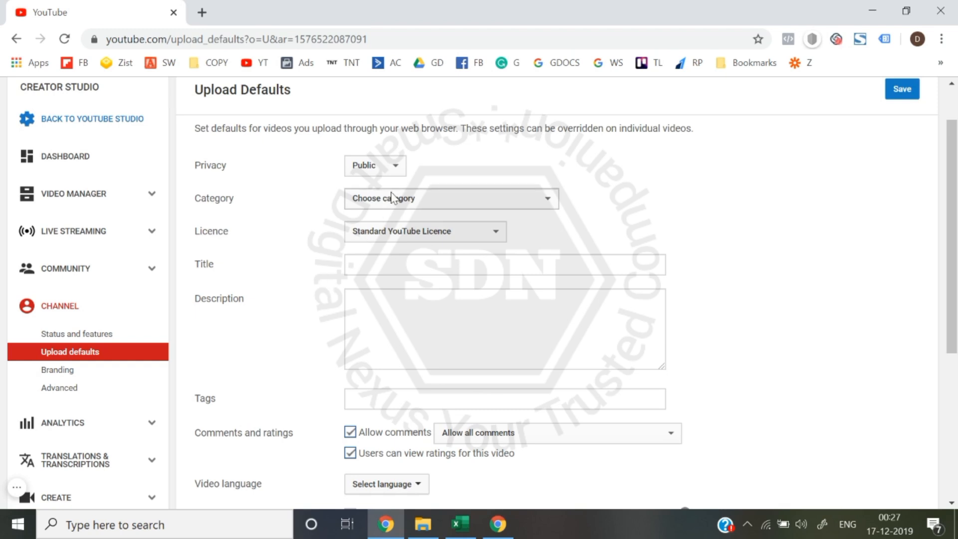
{"action": "left_click", "coordinate": [393, 170]}
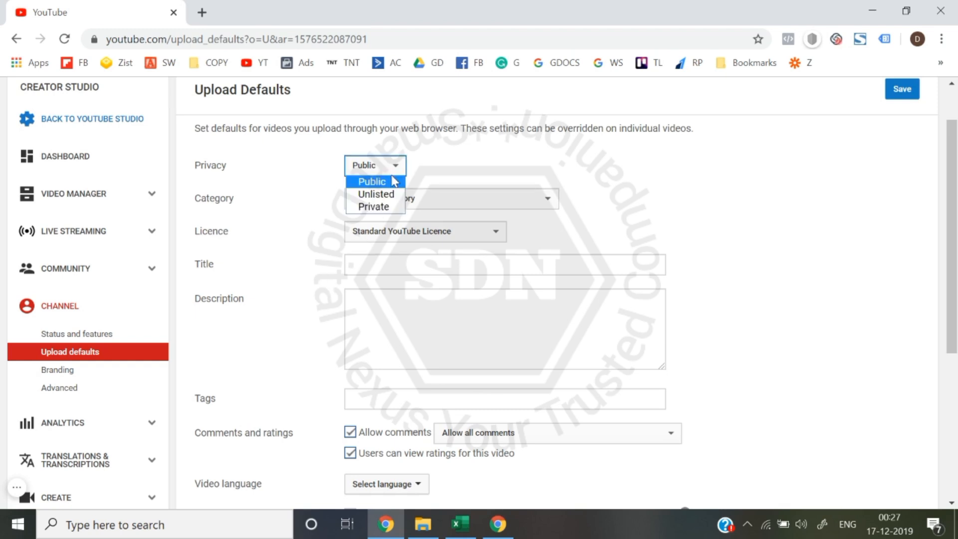
{"action": "left_click", "coordinate": [390, 180]}
- Set the default category for uploaded videos to Education
{"action": "left_click", "coordinate": [395, 198]}
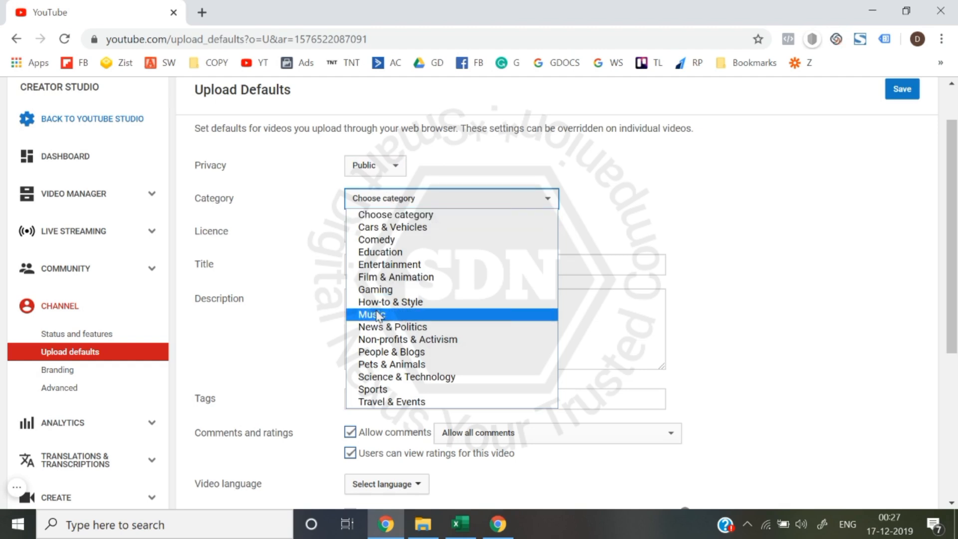
{"action": "left_click", "coordinate": [405, 256]}
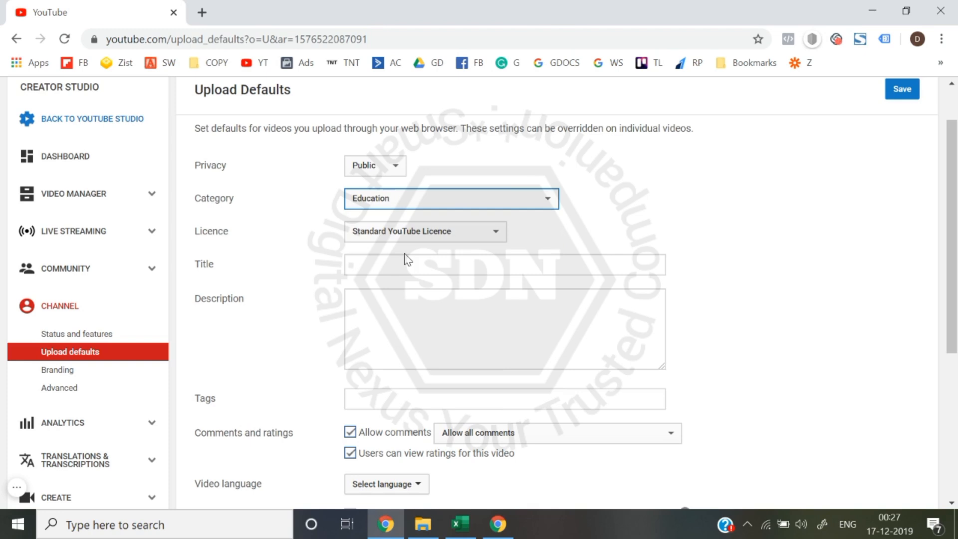
{"action": "left_click", "coordinate": [437, 197]}
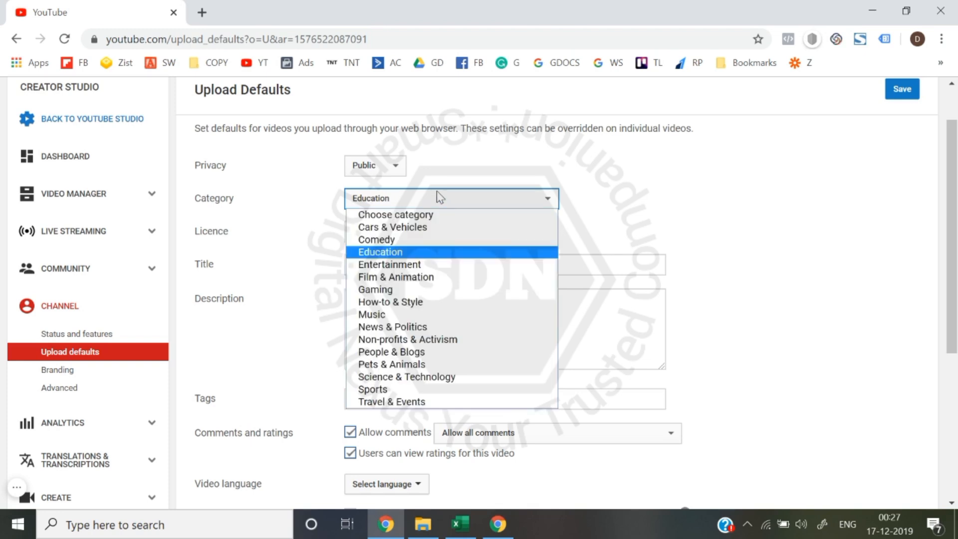
{"action": "left_click", "coordinate": [417, 254]}
- Enter a vertical bar followed by the creator's full name as the default video title
{"action": "scroll", "coordinate": [544, 251], "scroll_direction": "down", "scroll_amount": 1}
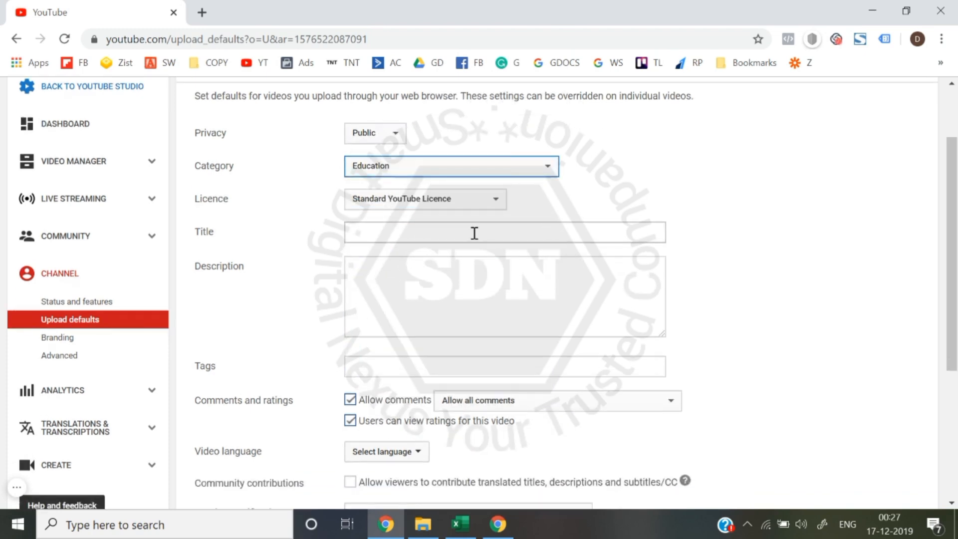
{"action": "scroll", "coordinate": [475, 235], "scroll_direction": "up", "scroll_amount": 2}
{"action": "scroll", "coordinate": [314, 355], "scroll_direction": "down", "scroll_amount": 2}
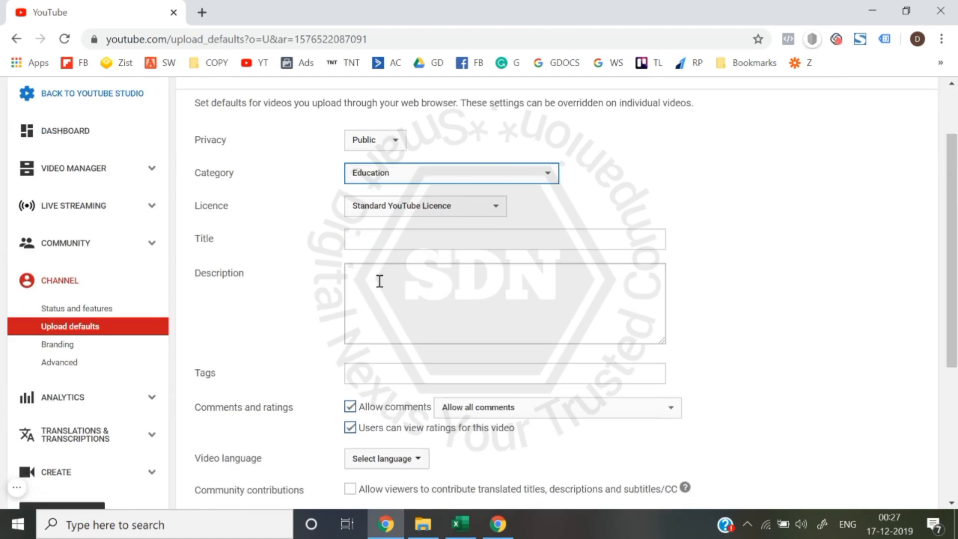
{"action": "left_click", "coordinate": [411, 244]}
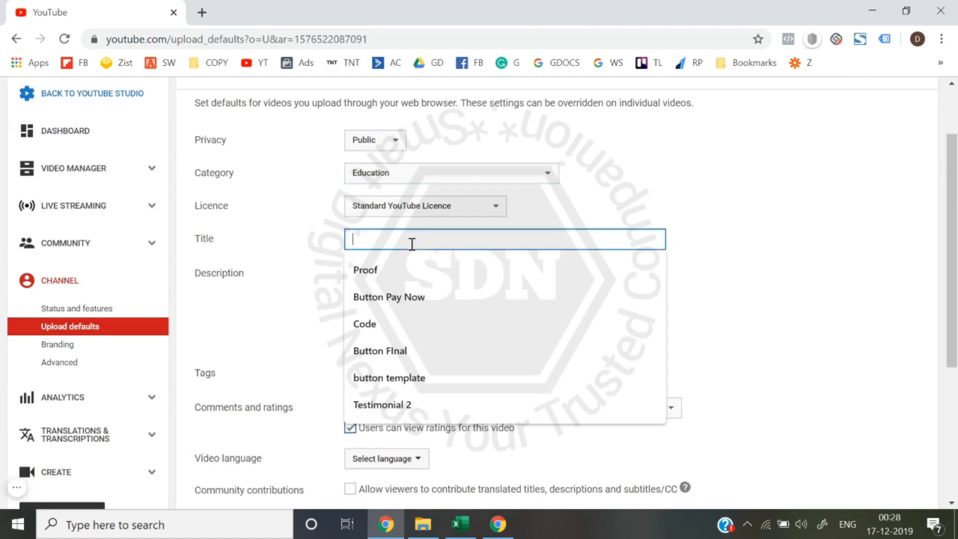
{"action": "left_click", "coordinate": [676, 209]}
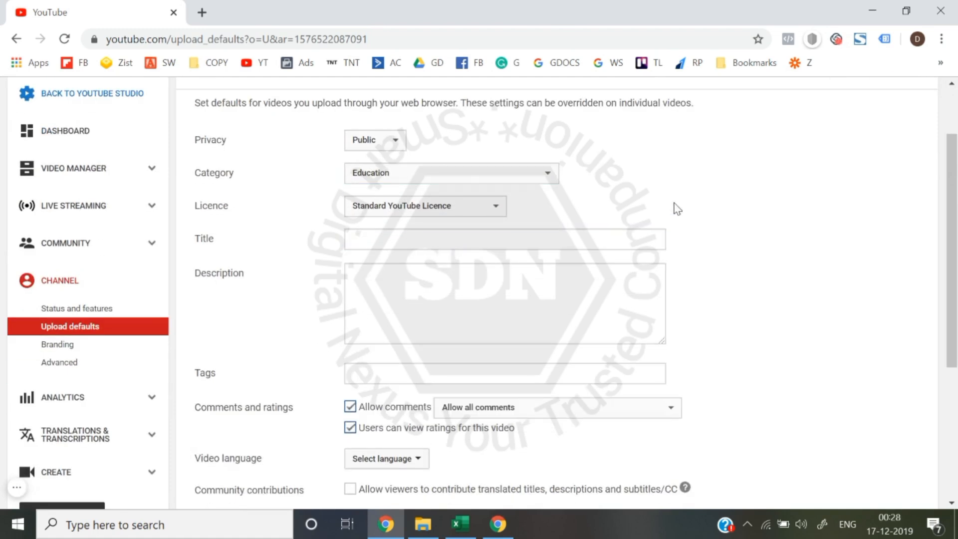
{"action": "left_click", "coordinate": [633, 232]}
{"action": "type", "text": "I Deepak SIn"}
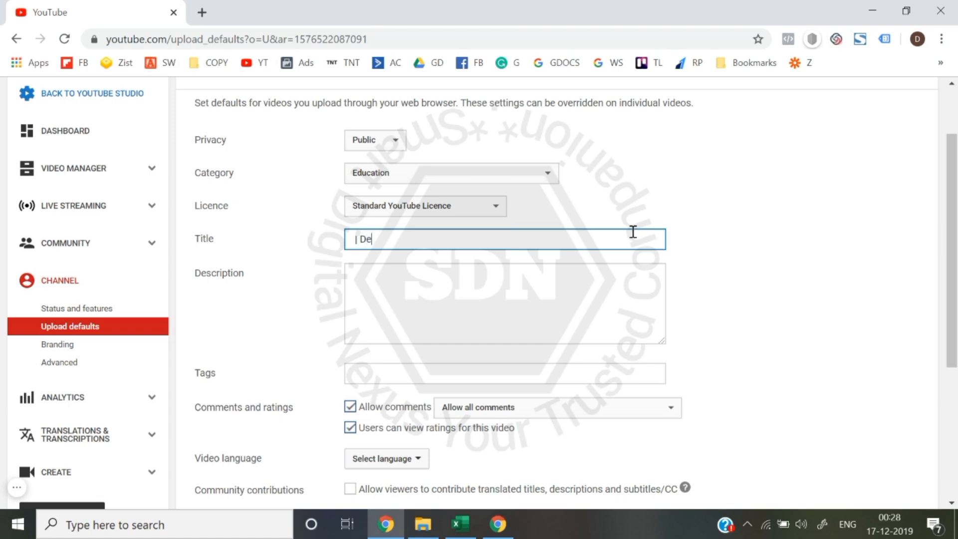
{"action": "type", "text": "gh"}
{"action": "key", "text": "BackSpace"}
{"action": "key", "text": "BackSpace"}
{"action": "key", "text": "BackSpace"}
{"action": "key", "text": "BackSpace"}
{"action": "type", "text": "ingh"}
{"action": "left_click", "coordinate": [818, 272]}
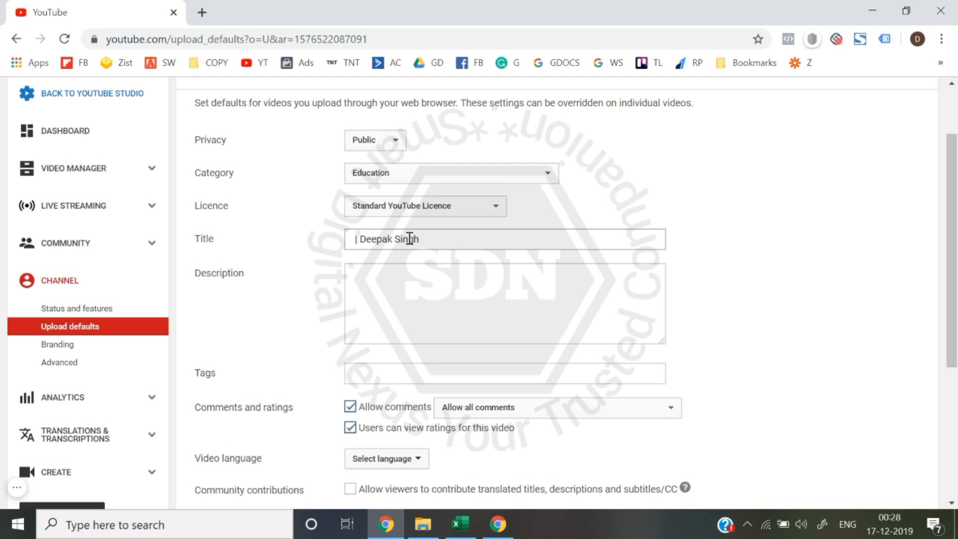
{"action": "left_click", "coordinate": [456, 248]}
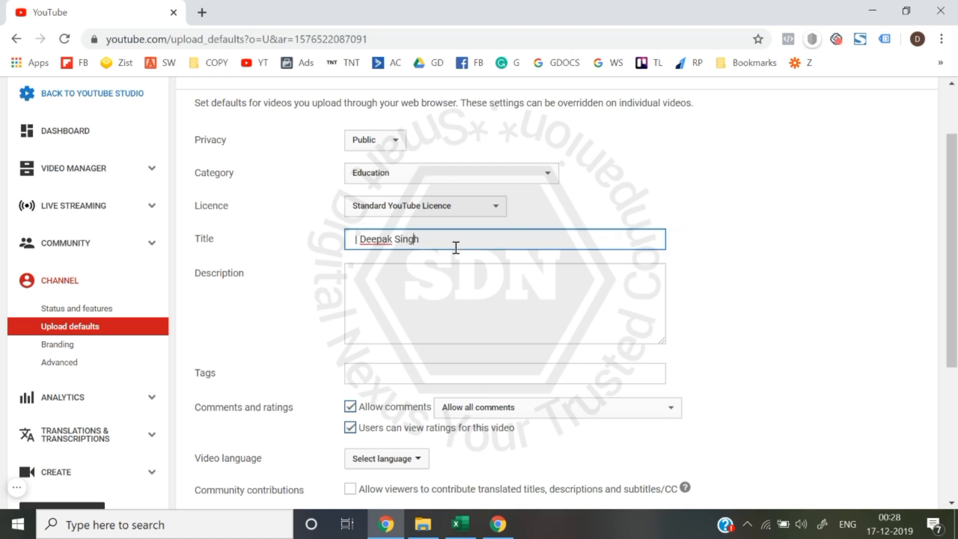
{"action": "left_click", "coordinate": [759, 317]}
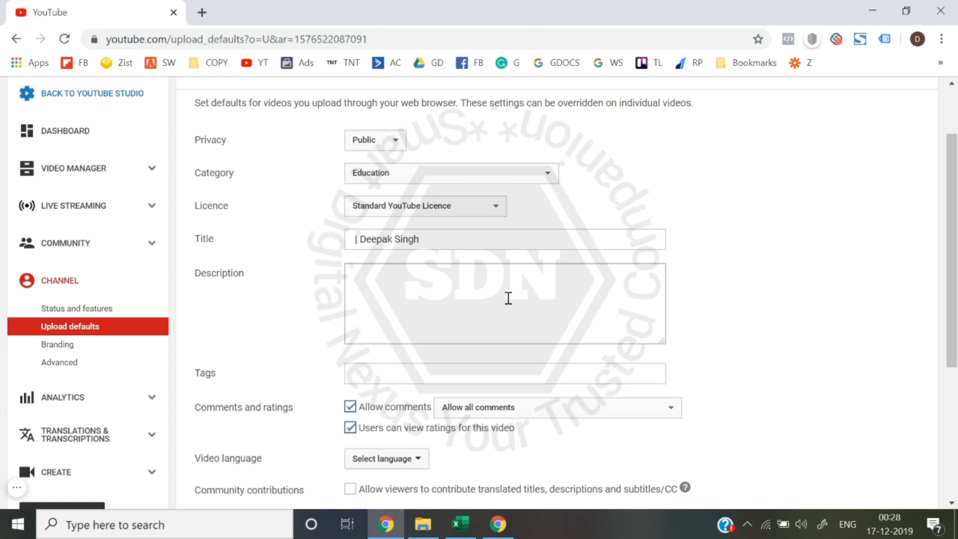
{"action": "scroll", "coordinate": [508, 298], "scroll_direction": "up", "scroll_amount": 2}
{"action": "scroll", "coordinate": [507, 297], "scroll_direction": "down", "scroll_amount": 2}
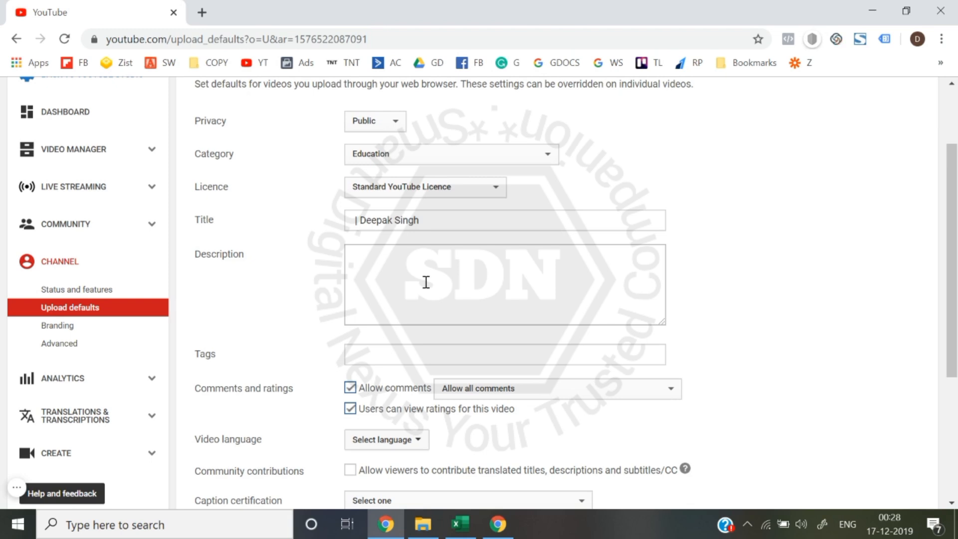
{"action": "left_click", "coordinate": [426, 281]}
{"action": "type", "text": "Thank You"}
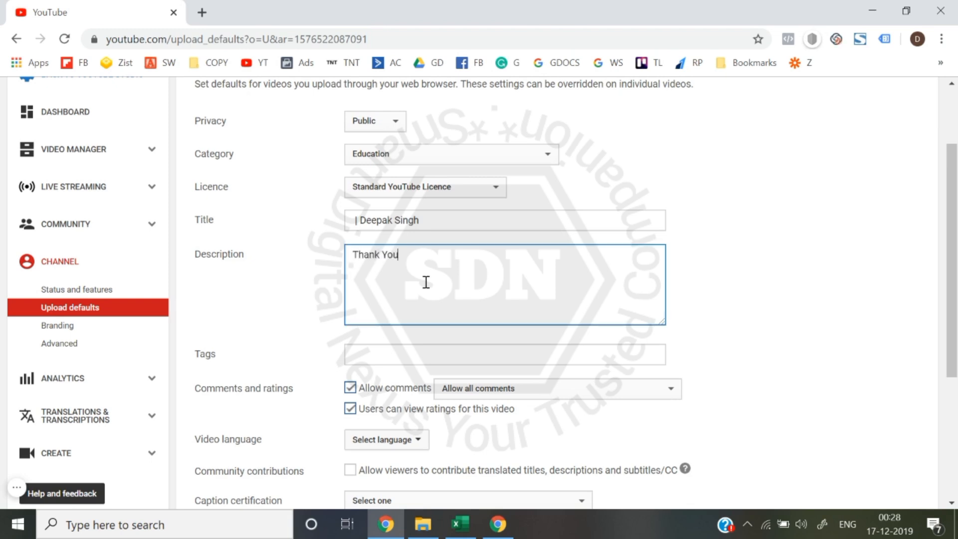
{"action": "type", "text": " so ,mu"}
{"action": "key", "text": "ctrl+a"}
{"action": "key", "text": "BackSpace"}
- Begin the default video description with the line "Hope you liked the Video."
{"action": "type", "text": "Hope you liked tyhe"}
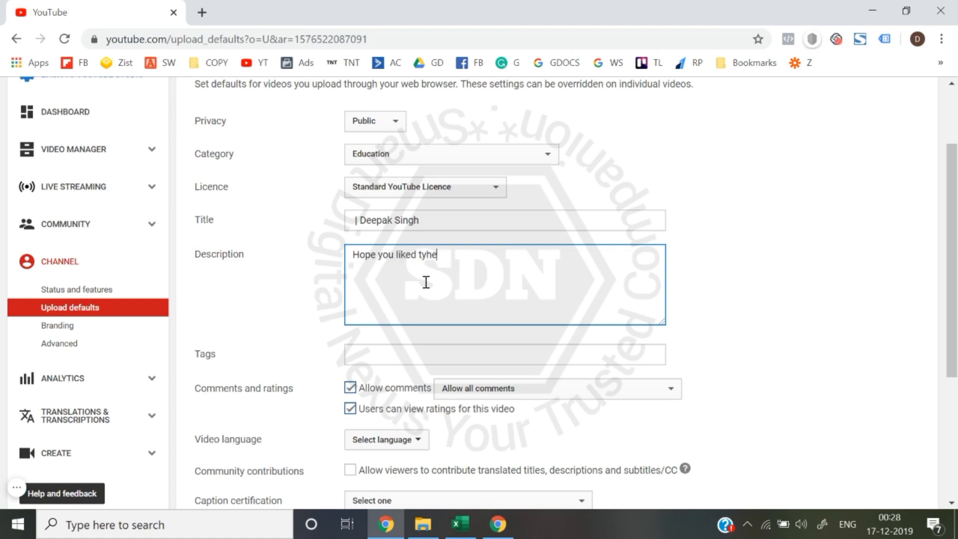
{"action": "key", "text": "BackSpace"}
{"action": "key", "text": "BackSpace"}
{"action": "key", "text": "BackSpace"}
{"action": "type", "text": "he Video."}
{"action": "key", "text": "Return"}
- Add the sentence "Do share your comments in the comment section." as the next paragraph of the default description
{"action": "type", "text": "Do your"}
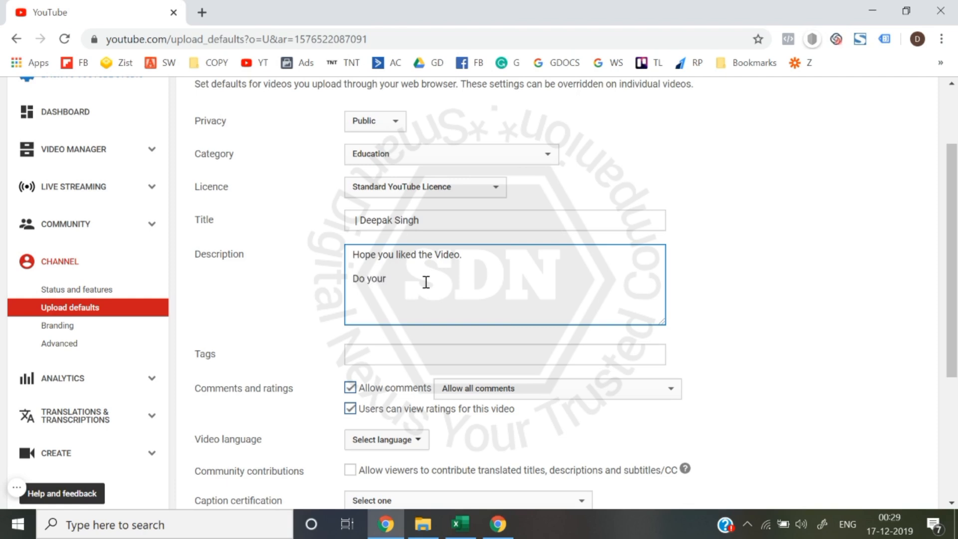
{"action": "type", "text": " sha"}
{"action": "key", "text": "BackSpace"}
{"action": "key", "text": "BackSpace"}
{"action": "key", "text": "BackSpace"}
{"action": "key", "text": "BackSpace"}
{"action": "key", "text": "BackSpace"}
{"action": "key", "text": "BackSpace"}
{"action": "key", "text": "BackSpace"}
{"action": "type", "text": "share your comments in the comment"}
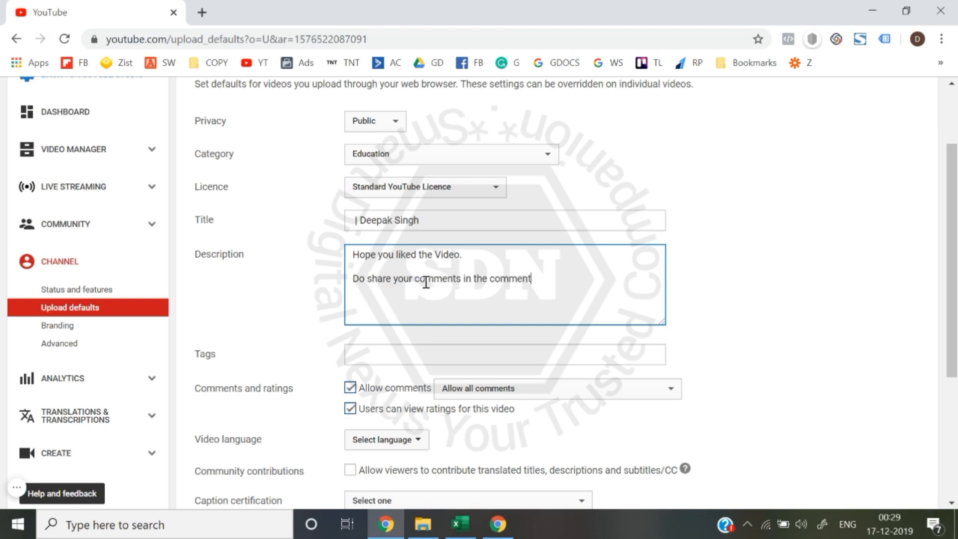
{"action": "type", "text": " section."}
- Add the line "Follow us on other Platforms:-" as a new paragraph in the default description
{"action": "key", "text": "Return"}
{"action": "key", "text": "Return"}
{"action": "type", "text": "Dol"}
{"action": "key", "text": "BackSpace"}
{"action": "key", "text": "BackSpace"}
{"action": "key", "text": "BackSpace"}
{"action": "type", "text": "Follow on"}
{"action": "key", "text": "BackSpace"}
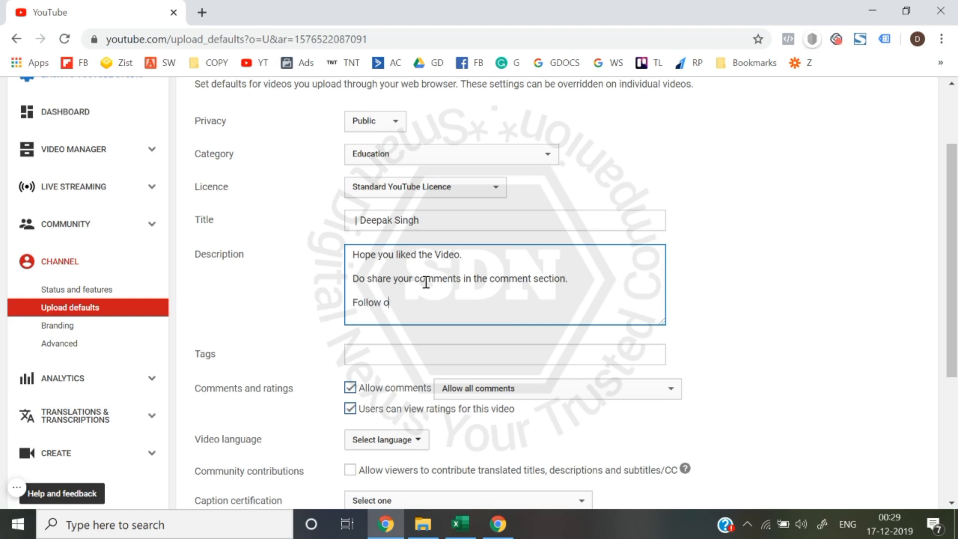
{"action": "key", "text": "BackSpace"}
{"action": "type", "text": "in"}
{"action": "key", "text": "BackSpace"}
{"action": "key", "text": "BackSpace"}
{"action": "type", "text": "us on other Platforms:-"}
- List "Facebook:-" and "Instagram:-" on separate lines under the platforms line of the default description
{"action": "key", "text": "Return"}
{"action": "type", "text": "Facebook"}
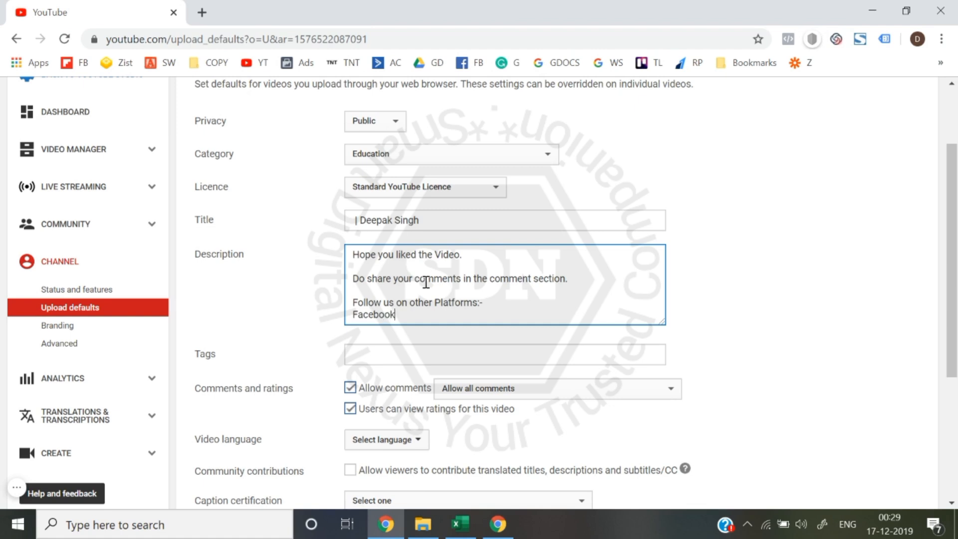
{"action": "type", "text": ":-"}
{"action": "key", "text": "Return"}
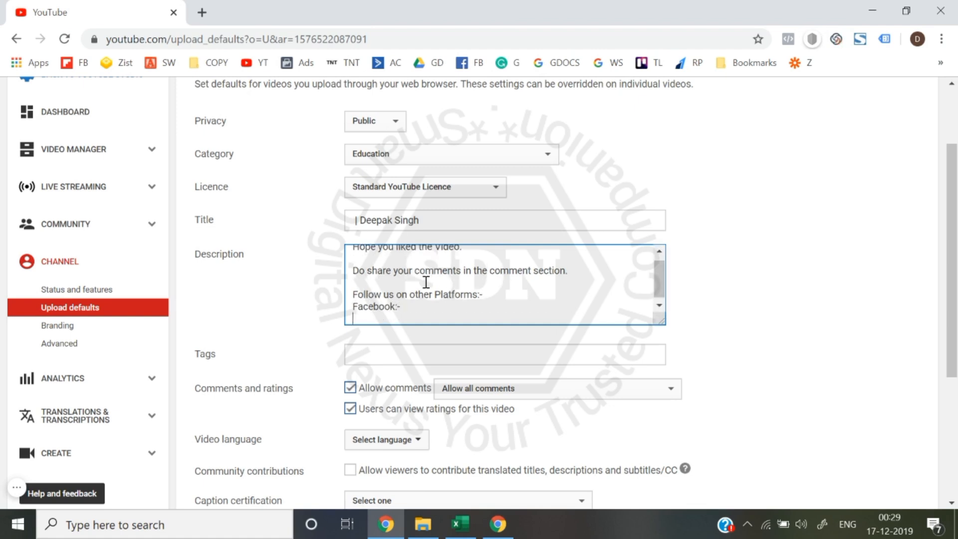
{"action": "type", "text": "Instagram:-"}
{"action": "left_click", "coordinate": [742, 338]}
- Review the finished default description and the remaining upload defaults, from tags and comments down to video statistics
{"action": "scroll", "coordinate": [742, 338], "scroll_direction": "down", "scroll_amount": 1}
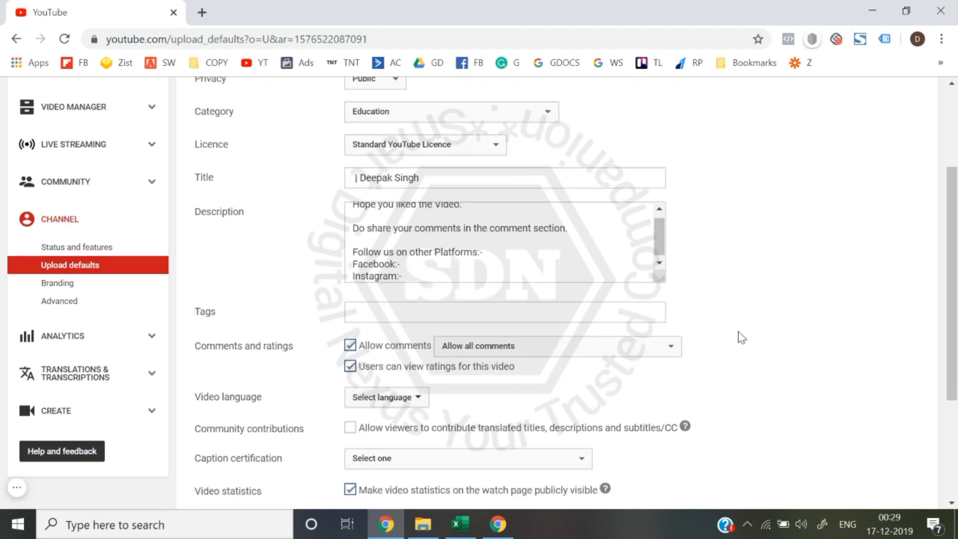
{"action": "scroll", "coordinate": [742, 338], "scroll_direction": "up", "scroll_amount": 3}
{"action": "scroll", "coordinate": [471, 366], "scroll_direction": "up", "scroll_amount": 1}
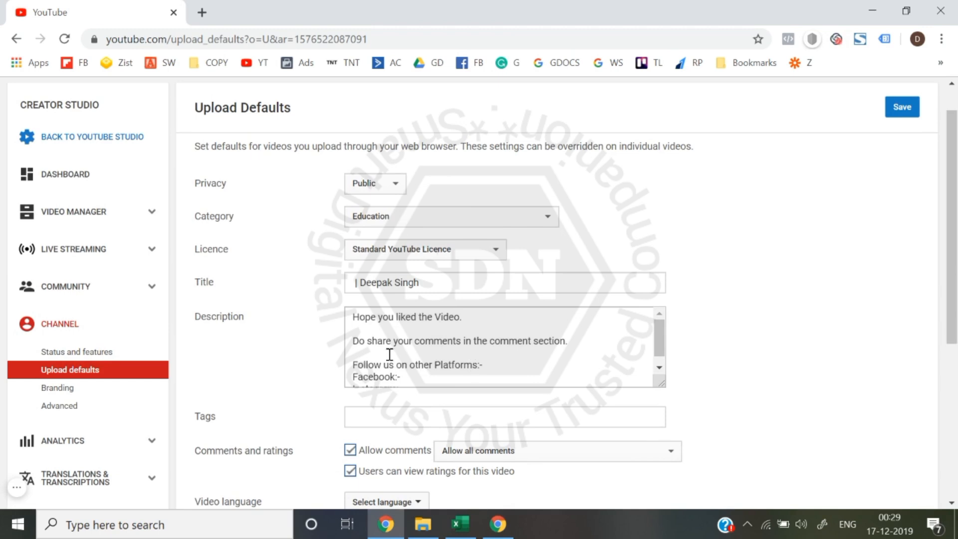
{"action": "scroll", "coordinate": [389, 354], "scroll_direction": "down", "scroll_amount": 1}
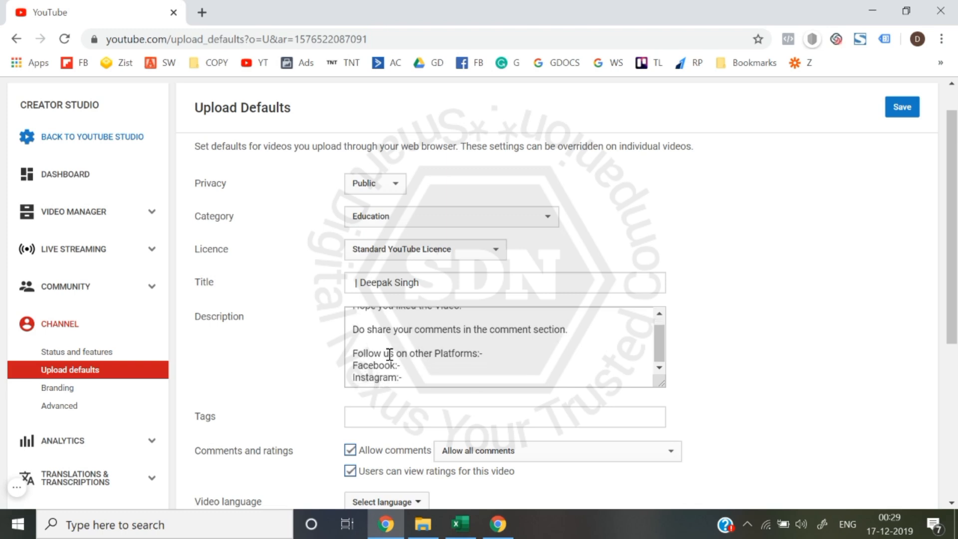
{"action": "scroll", "coordinate": [312, 406], "scroll_direction": "down", "scroll_amount": 2}
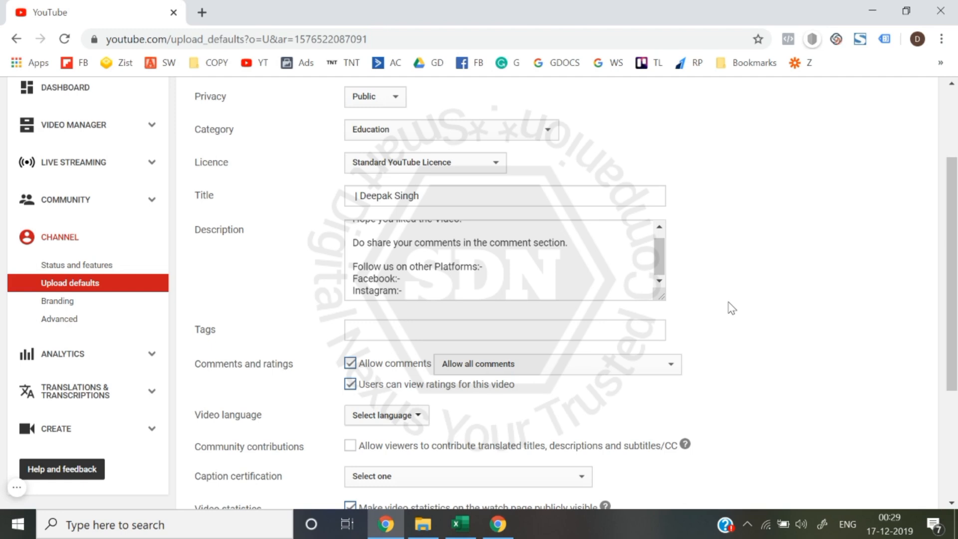
{"action": "scroll", "coordinate": [731, 308], "scroll_direction": "down", "scroll_amount": 1}
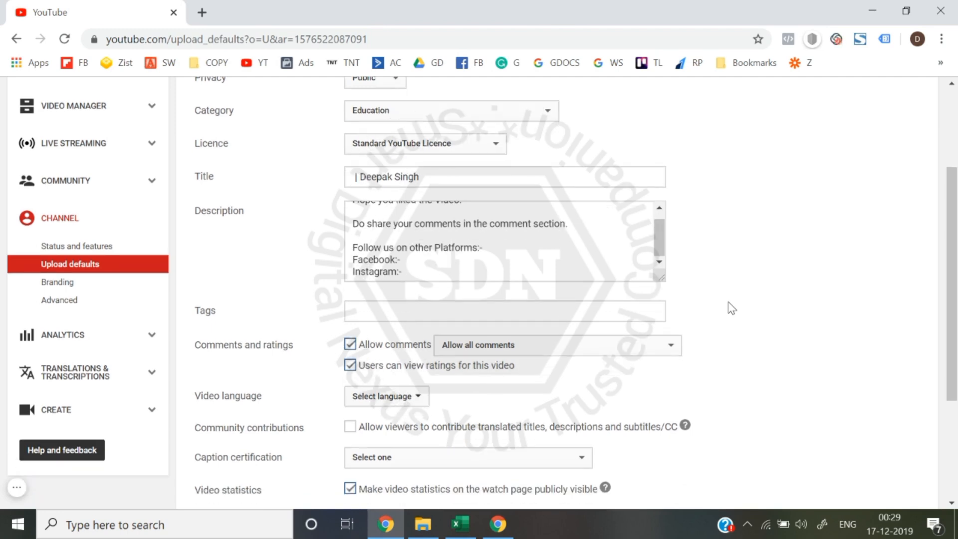
{"action": "scroll", "coordinate": [731, 308], "scroll_direction": "down", "scroll_amount": 3}
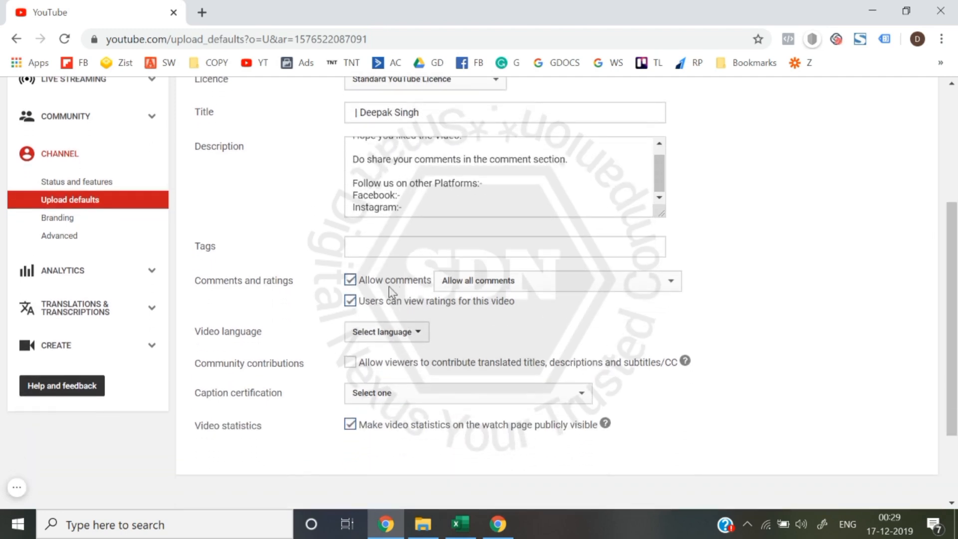
- Turn the default Allow comments option off and back on
{"action": "left_click", "coordinate": [351, 280]}
{"action": "left_click", "coordinate": [351, 281]}
- Look through the available default video languages without choosing one
{"action": "scroll", "coordinate": [349, 311], "scroll_direction": "down", "scroll_amount": 1}
{"action": "left_click", "coordinate": [380, 305]}
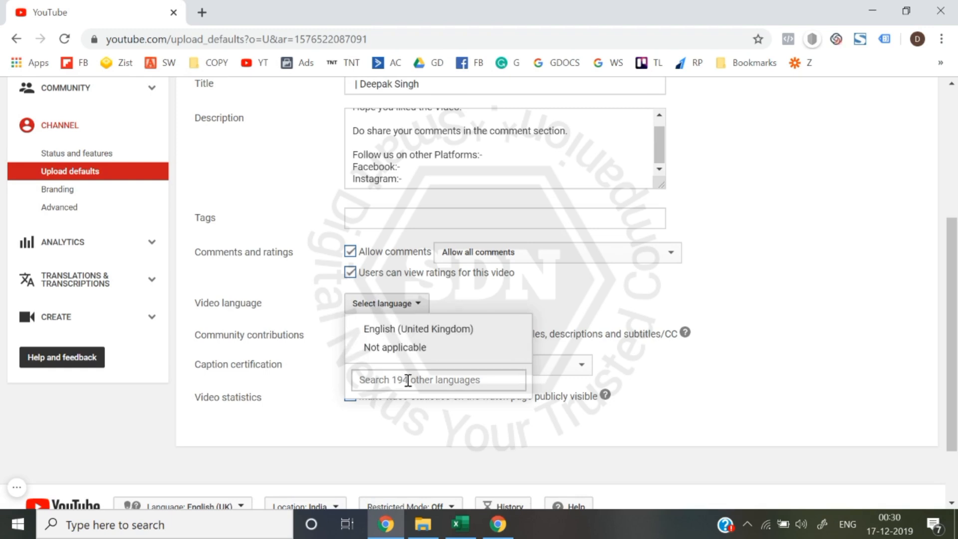
{"action": "left_click", "coordinate": [862, 277]}
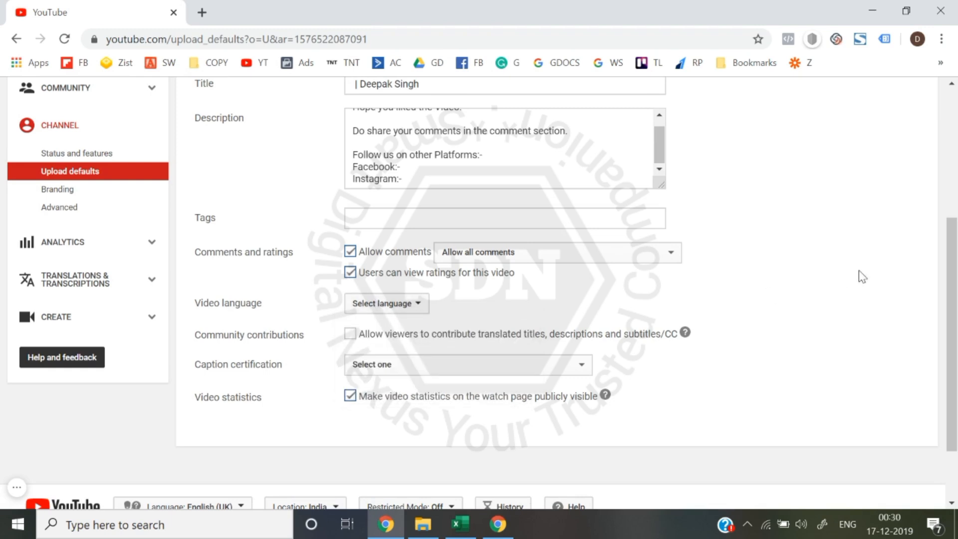
{"action": "left_click", "coordinate": [404, 304]}
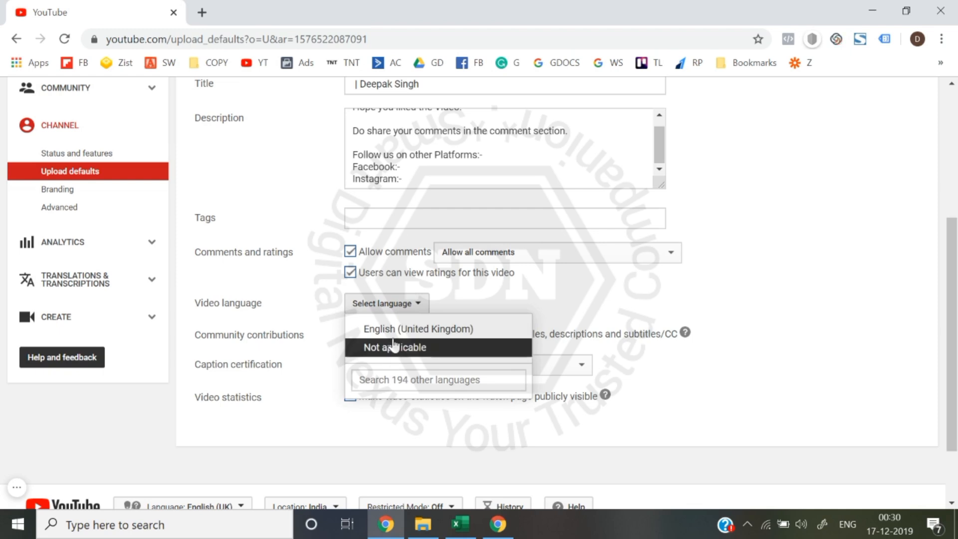
{"action": "left_click", "coordinate": [750, 310]}
{"action": "left_click", "coordinate": [381, 310]}
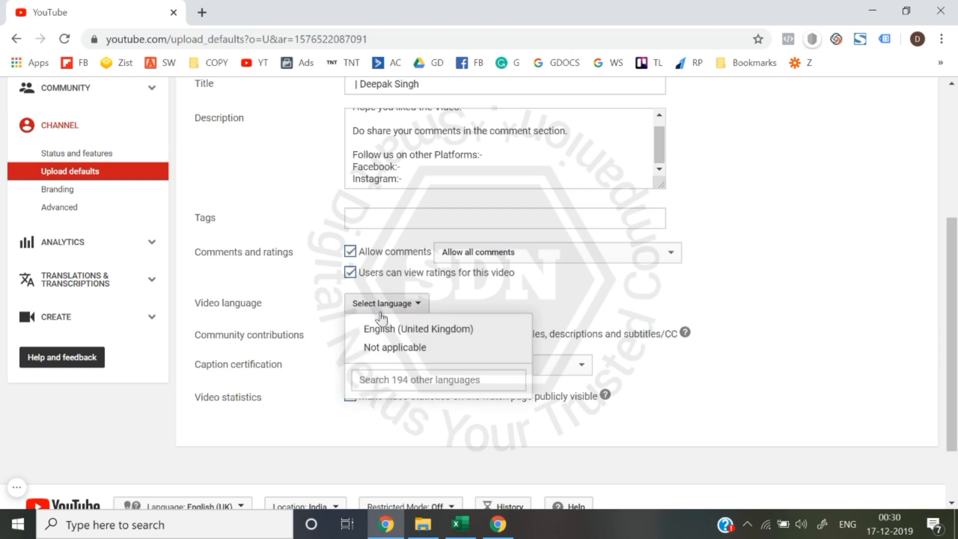
{"action": "left_click", "coordinate": [657, 436]}
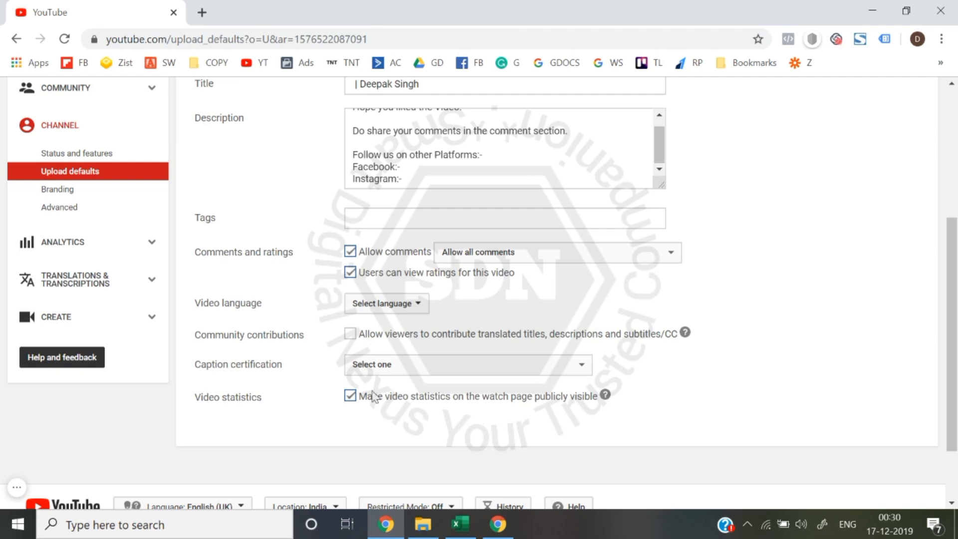
- Save the upload defaults and open the channel's Advanced settings
{"action": "scroll", "coordinate": [868, 232], "scroll_direction": "up", "scroll_amount": 5}
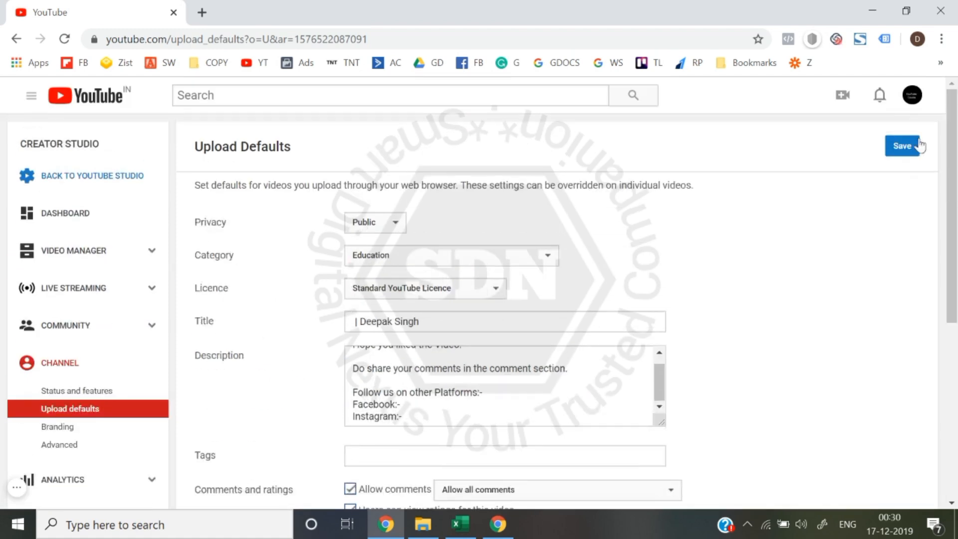
{"action": "left_click", "coordinate": [907, 148]}
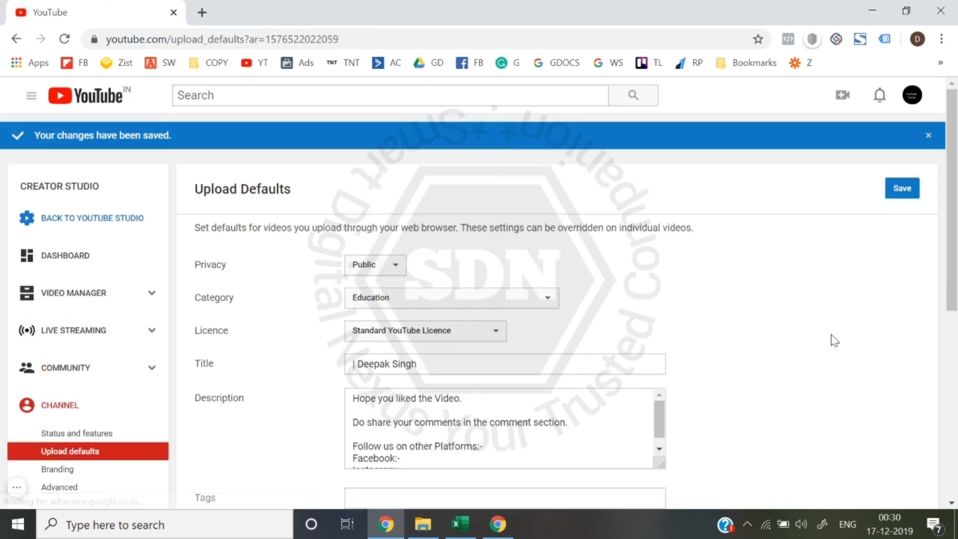
{"action": "scroll", "coordinate": [434, 272], "scroll_direction": "down", "scroll_amount": 3}
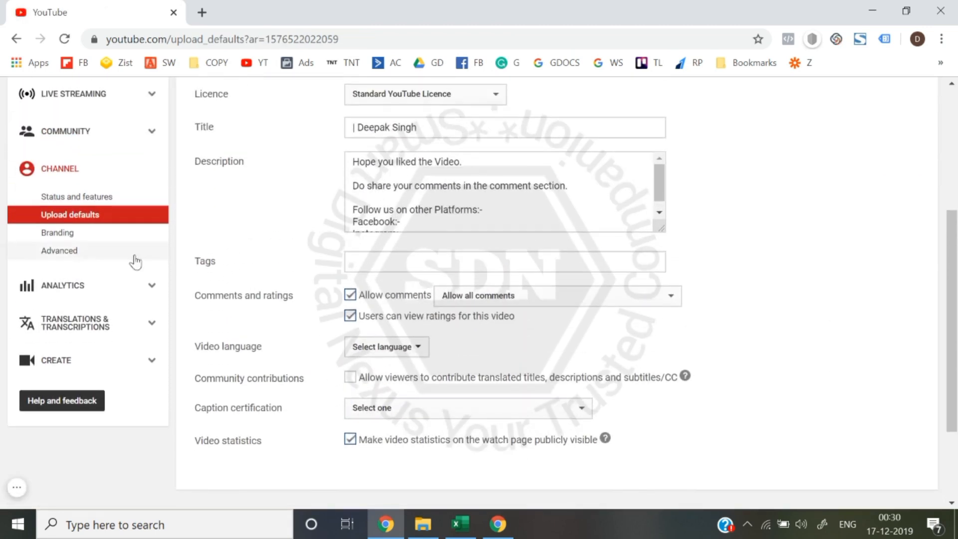
{"action": "left_click", "coordinate": [73, 256]}
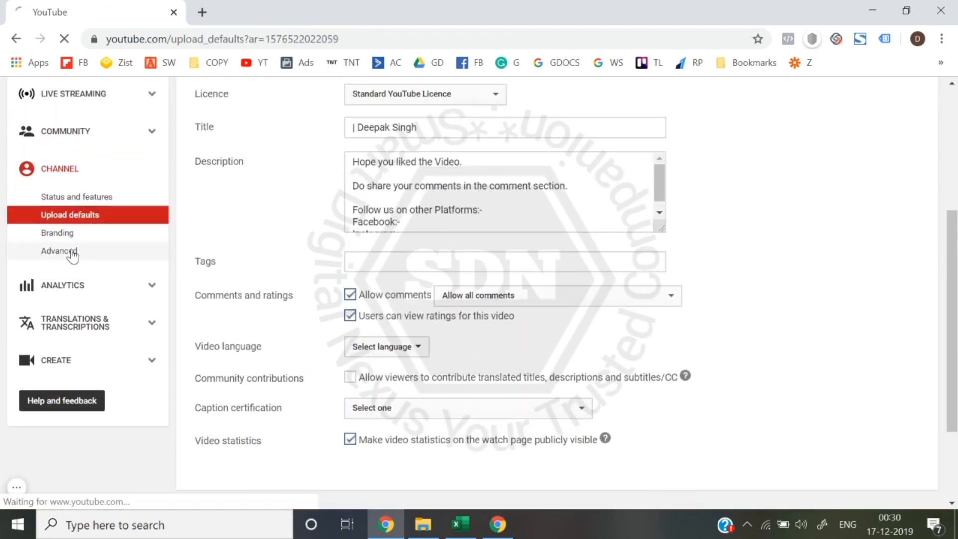
- Set the channel's country to India in the account information
{"action": "scroll", "coordinate": [298, 274], "scroll_direction": "down", "scroll_amount": 2}
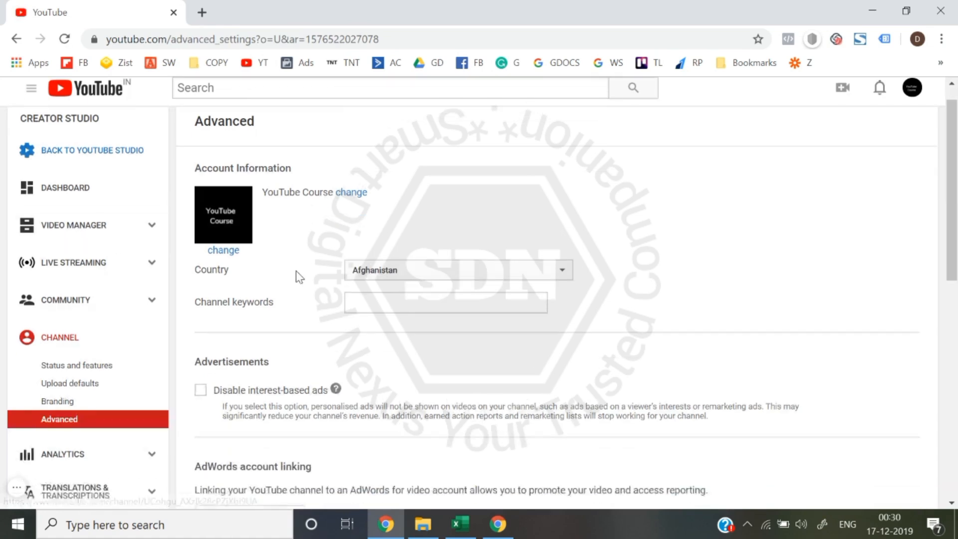
{"action": "left_click", "coordinate": [403, 204]}
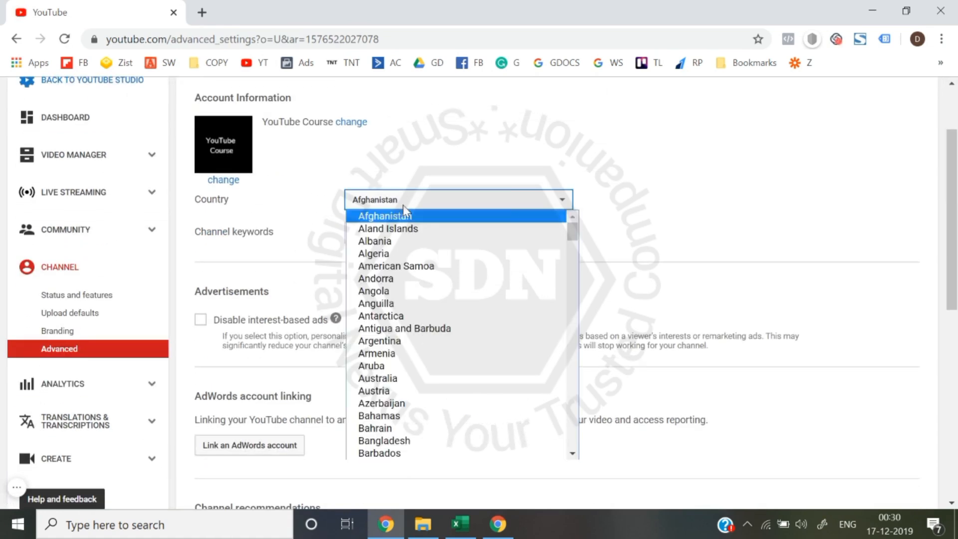
{"action": "type", "text": "india"}
{"action": "key", "text": "Return"}
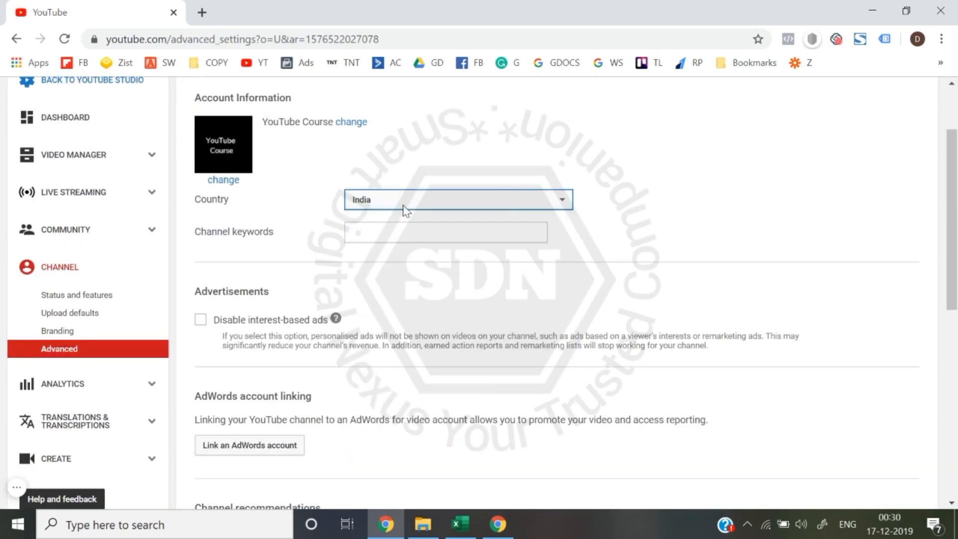
- Enter "YouTube tutorials,youtube growth tips" as the channel keywords in the account information
{"action": "left_click", "coordinate": [389, 223]}
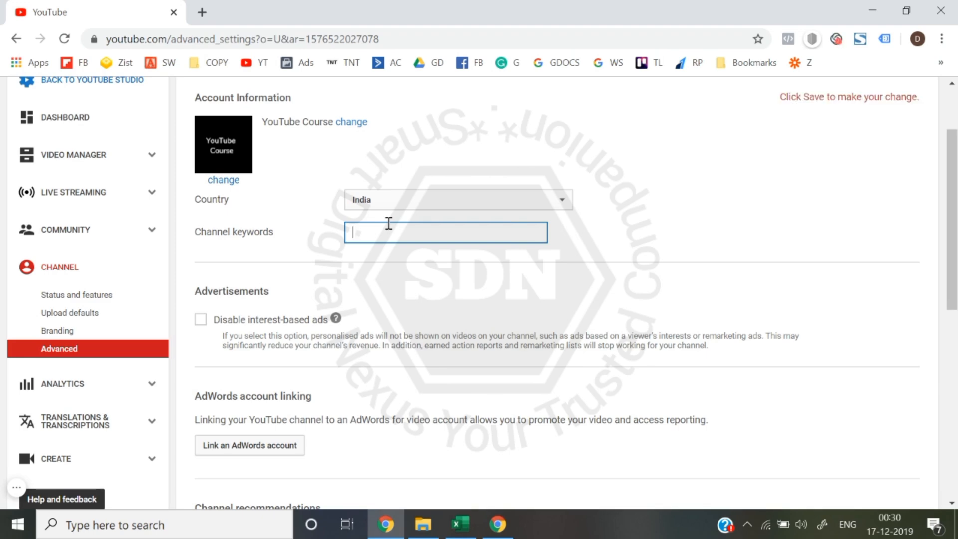
{"action": "scroll", "coordinate": [604, 242], "scroll_direction": "up", "scroll_amount": 1}
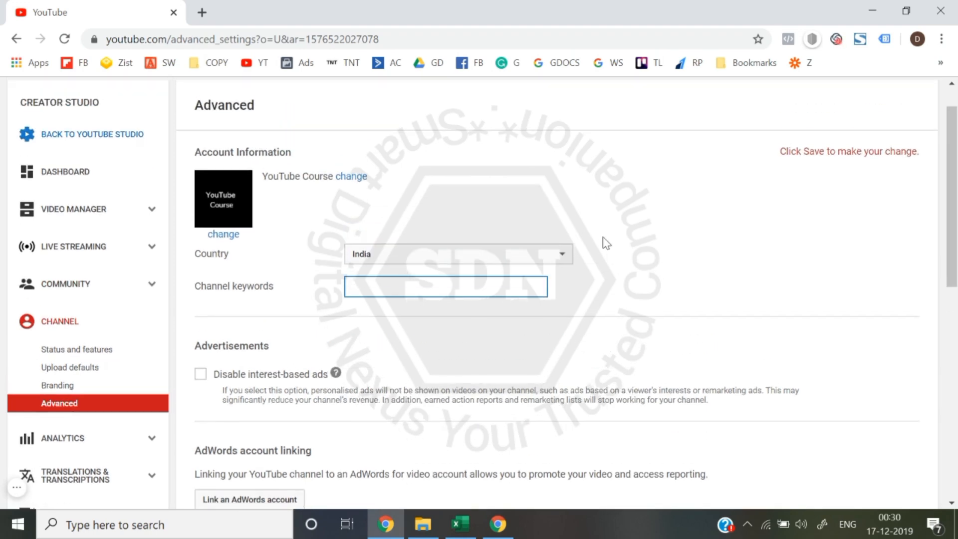
{"action": "scroll", "coordinate": [606, 243], "scroll_direction": "up", "scroll_amount": 1}
{"action": "scroll", "coordinate": [603, 242], "scroll_direction": "down", "scroll_amount": 9}
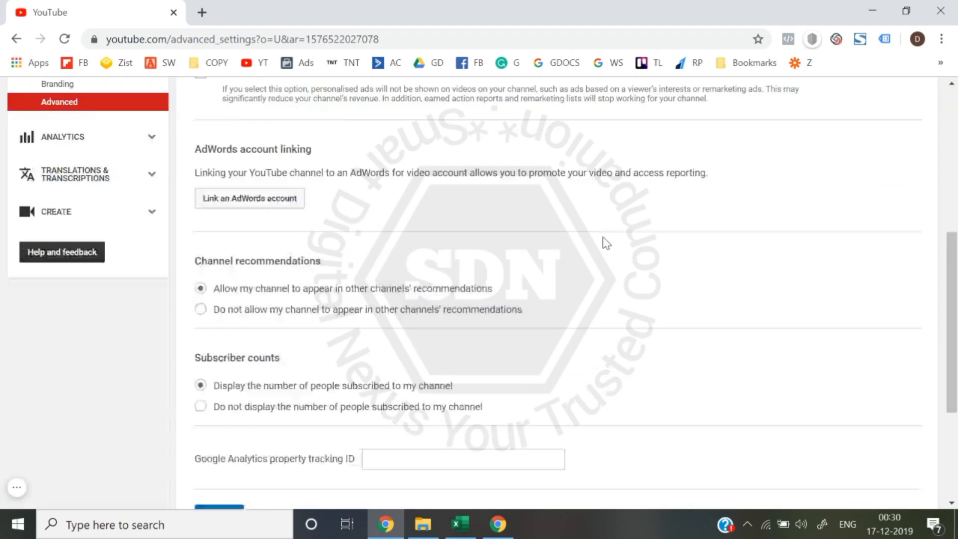
{"action": "scroll", "coordinate": [603, 242], "scroll_direction": "up", "scroll_amount": 9}
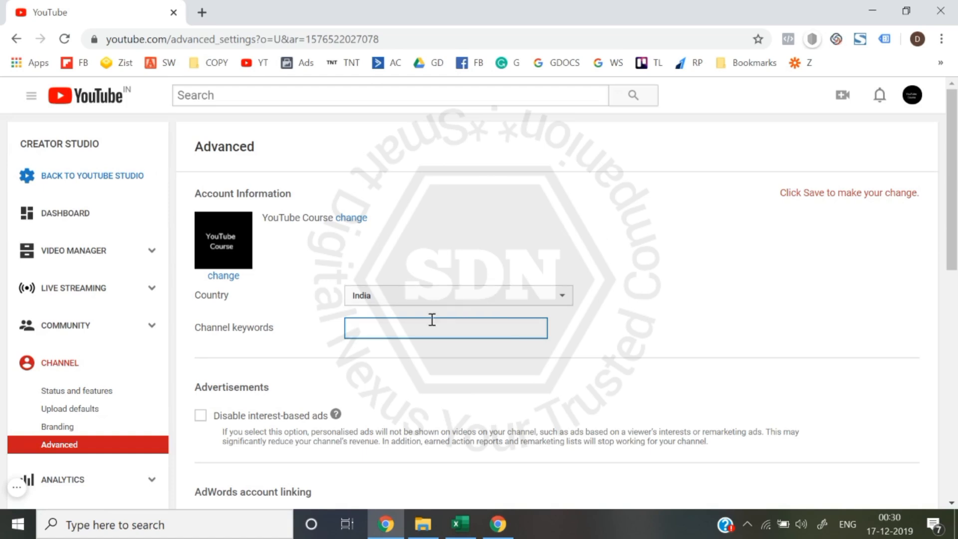
{"action": "type", "text": "YouTube"}
{"action": "key", "text": "ctrl+a"}
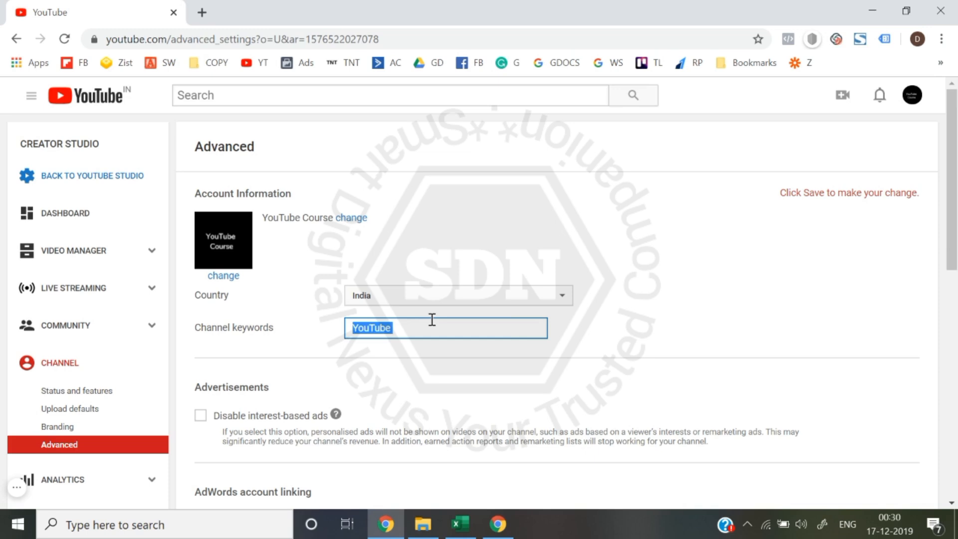
{"action": "left_click", "coordinate": [432, 319]}
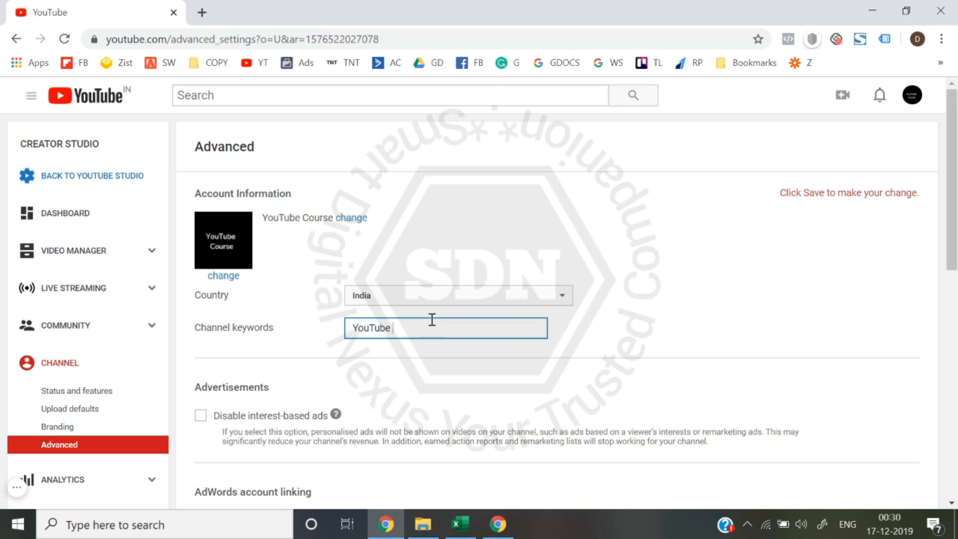
{"action": "type", "text": "tutorials"}
{"action": "type", "text": ",youtube growth tu"}
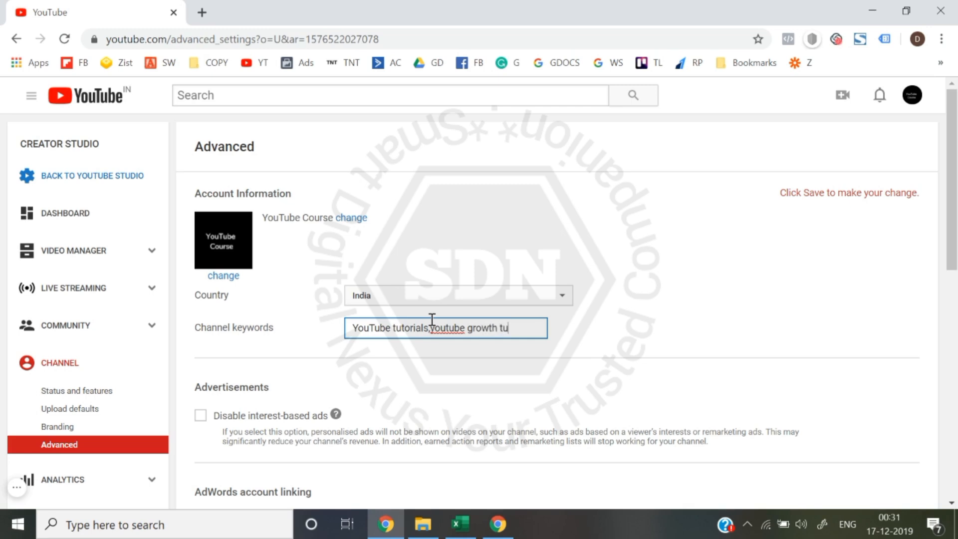
{"action": "key", "text": "BackSpace"}
{"action": "type", "text": "ips"}
- View the instructions for linking an AdWords account to the channel, and close them without linking one
{"action": "scroll", "coordinate": [434, 325], "scroll_direction": "down", "scroll_amount": 2}
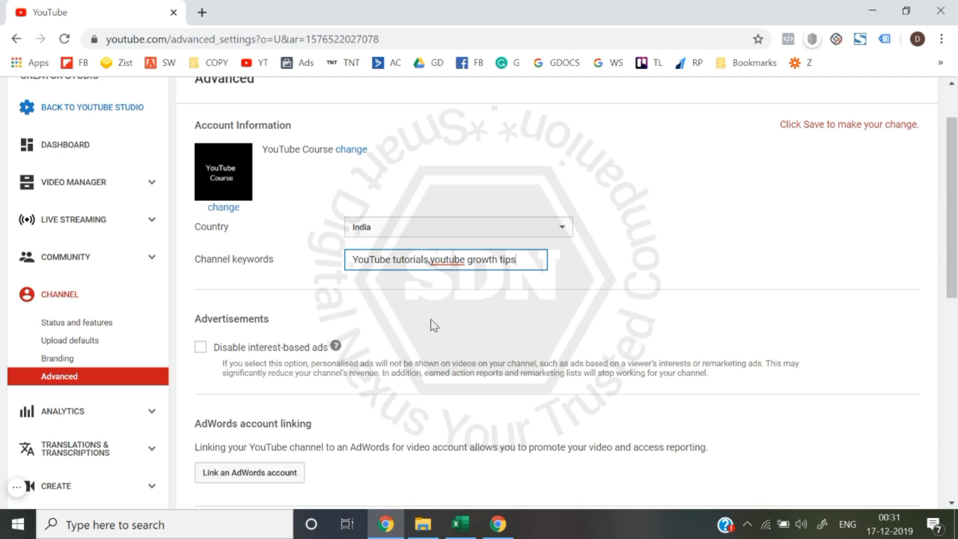
{"action": "scroll", "coordinate": [434, 326], "scroll_direction": "down", "scroll_amount": 4}
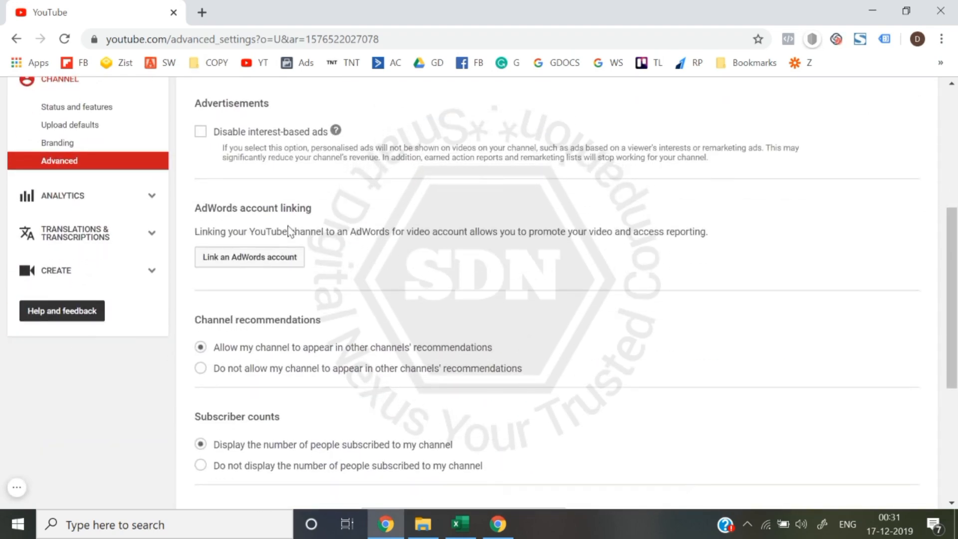
{"action": "scroll", "coordinate": [270, 257], "scroll_direction": "up", "scroll_amount": 4}
{"action": "scroll", "coordinate": [270, 257], "scroll_direction": "down", "scroll_amount": 2}
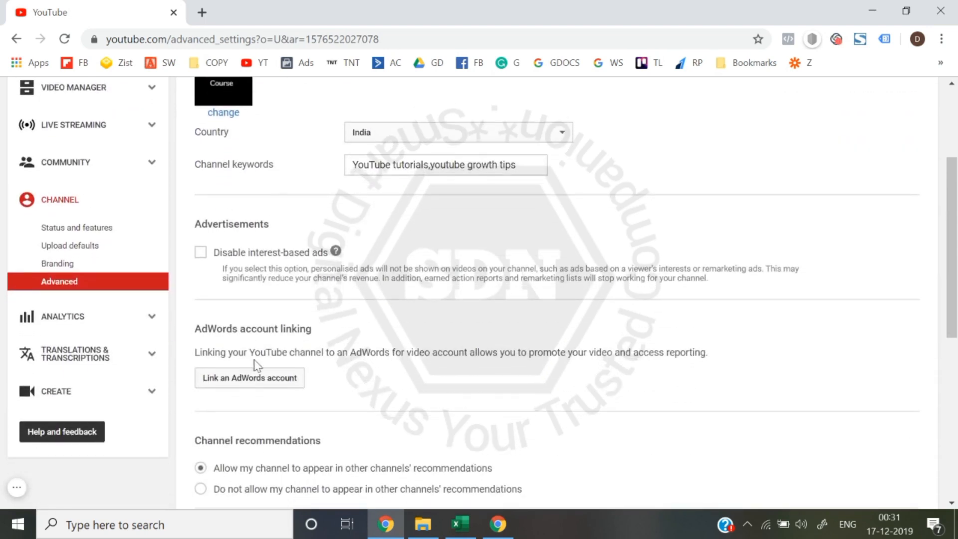
{"action": "left_click", "coordinate": [252, 387]}
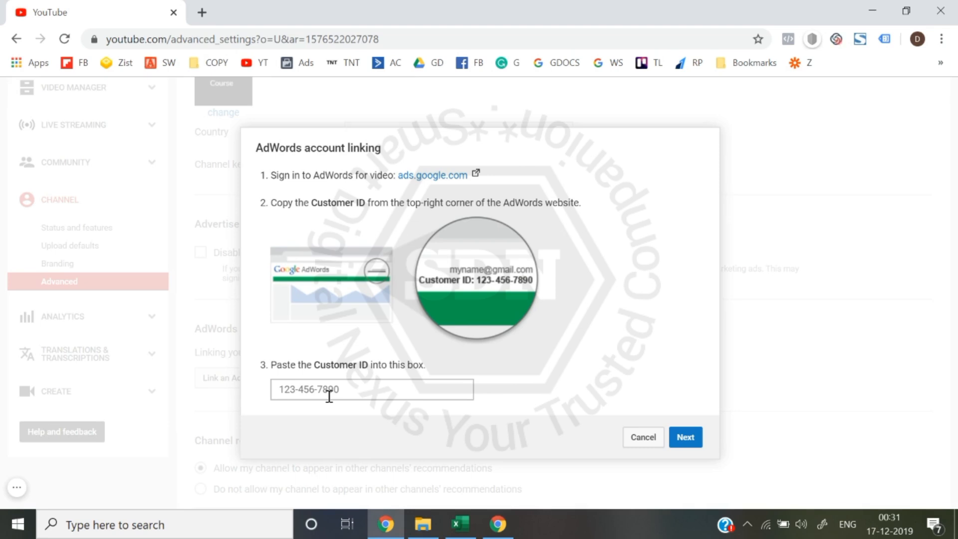
{"action": "left_click", "coordinate": [643, 438]}
- Switch the channel's subscriber count display off and back on
{"action": "scroll", "coordinate": [646, 449], "scroll_direction": "up", "scroll_amount": 3}
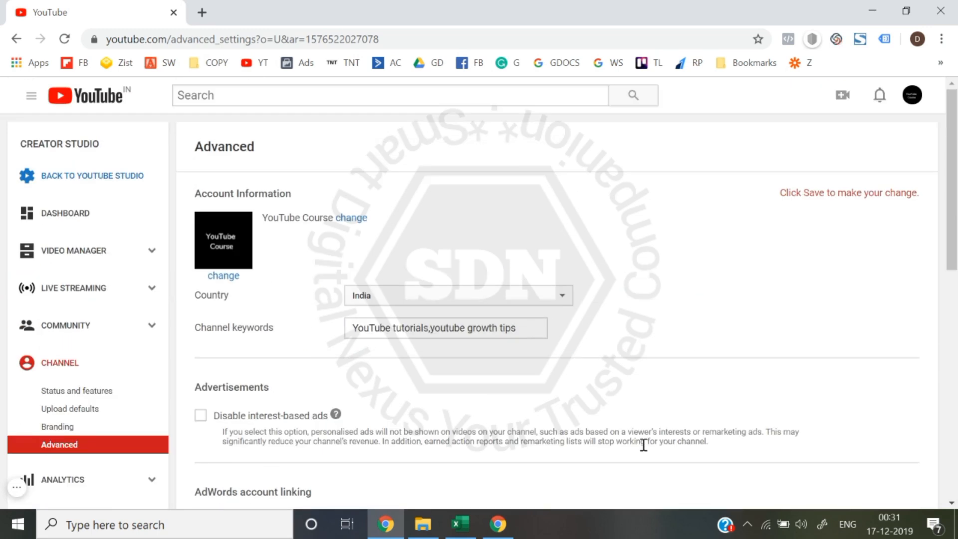
{"action": "scroll", "coordinate": [643, 444], "scroll_direction": "down", "scroll_amount": 6}
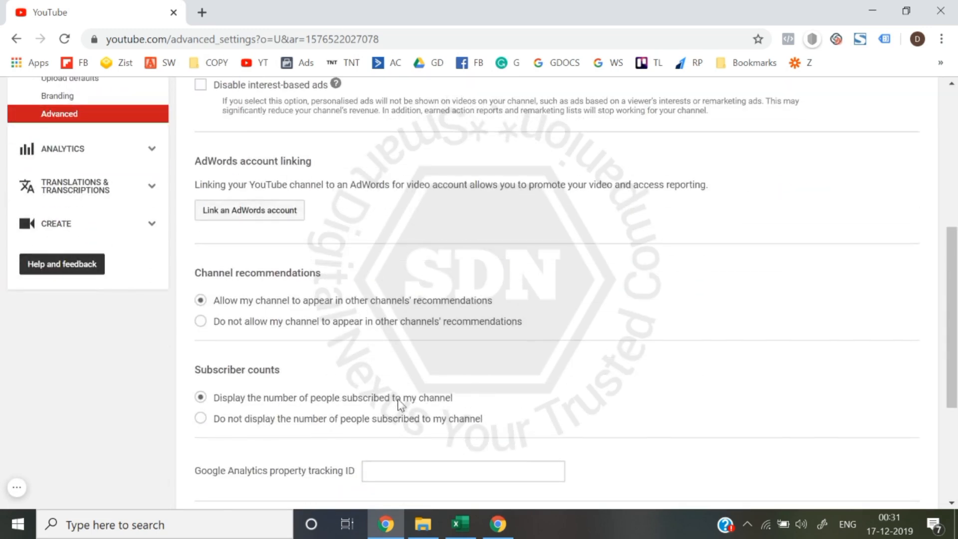
{"action": "scroll", "coordinate": [241, 389], "scroll_direction": "down", "scroll_amount": 1}
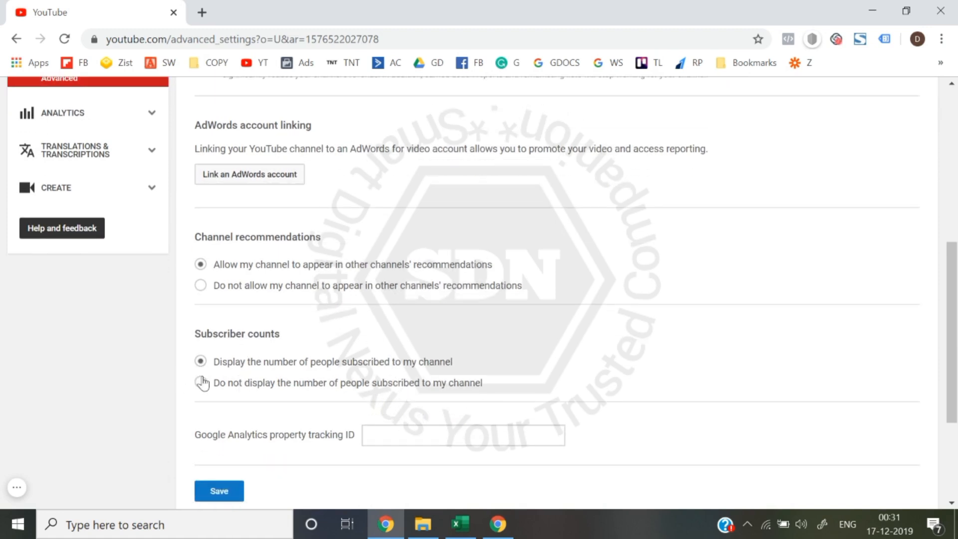
{"action": "left_click", "coordinate": [202, 384]}
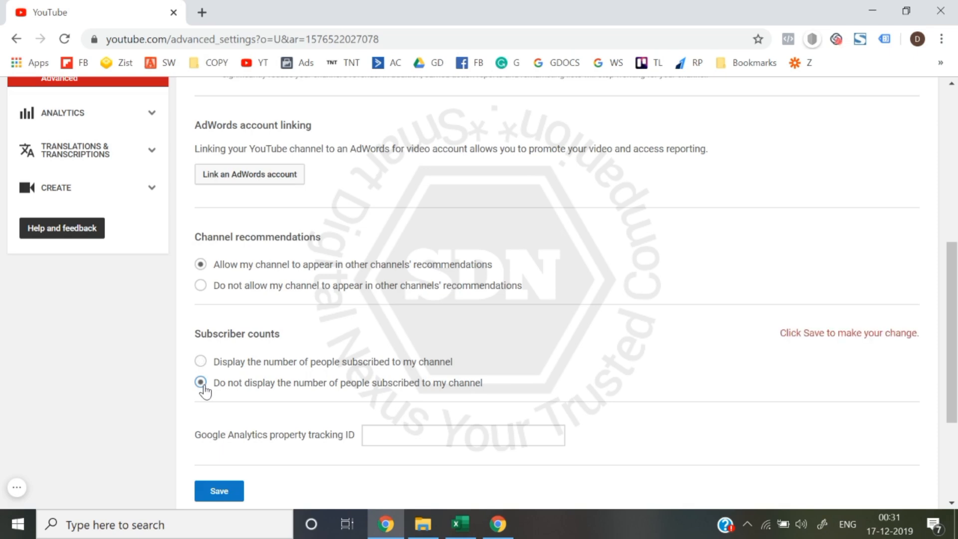
{"action": "left_click", "coordinate": [201, 360]}
- Save the channel's advanced settings, leaving the Google Analytics property tracking ID empty
{"action": "scroll", "coordinate": [265, 427], "scroll_direction": "up", "scroll_amount": 7}
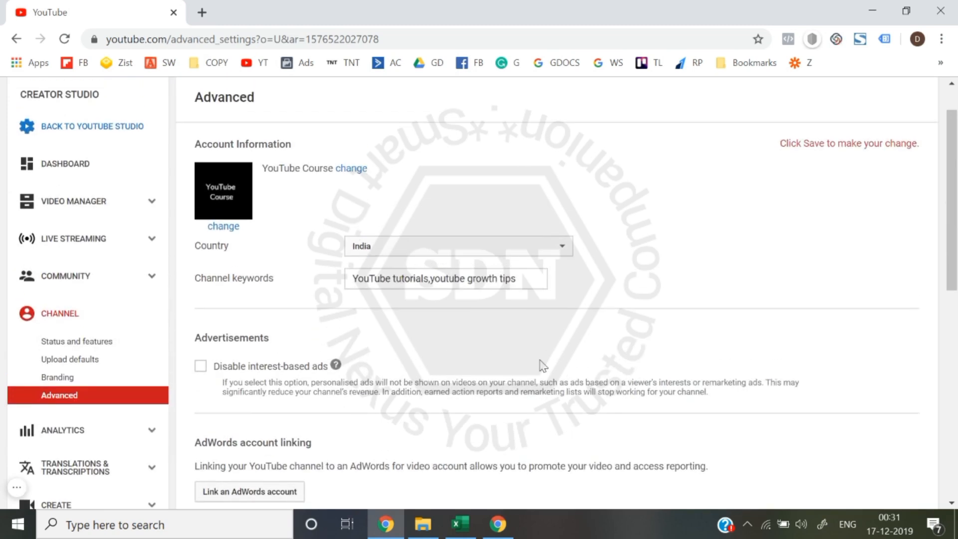
{"action": "scroll", "coordinate": [542, 365], "scroll_direction": "down", "scroll_amount": 10}
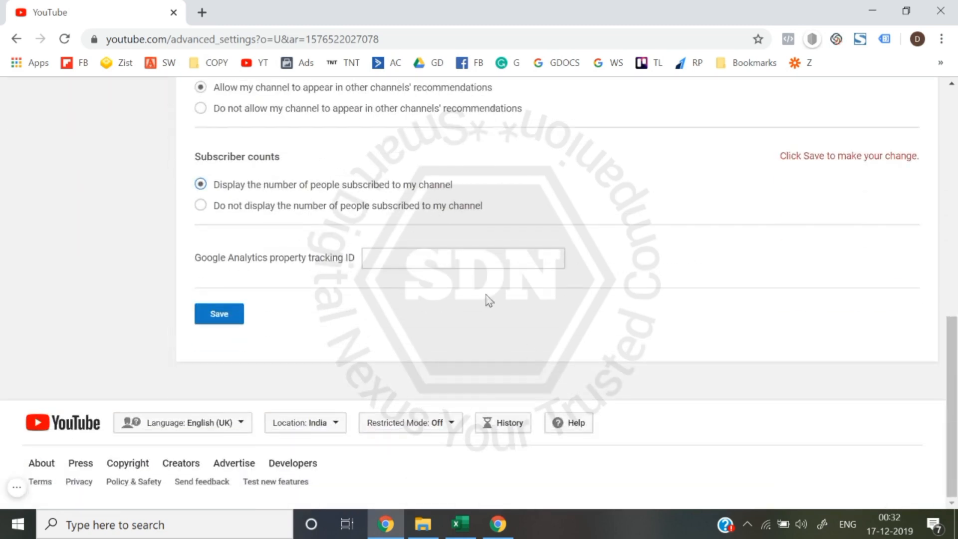
{"action": "left_click", "coordinate": [423, 252]}
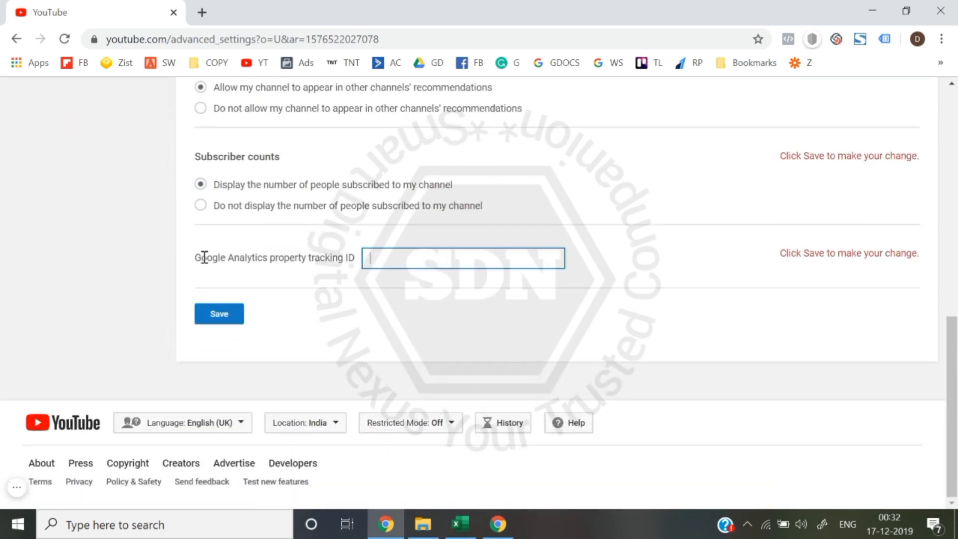
{"action": "left_click", "coordinate": [121, 260]}
{"action": "scroll", "coordinate": [513, 291], "scroll_direction": "up", "scroll_amount": 10}
{"action": "scroll", "coordinate": [515, 292], "scroll_direction": "up", "scroll_amount": 1}
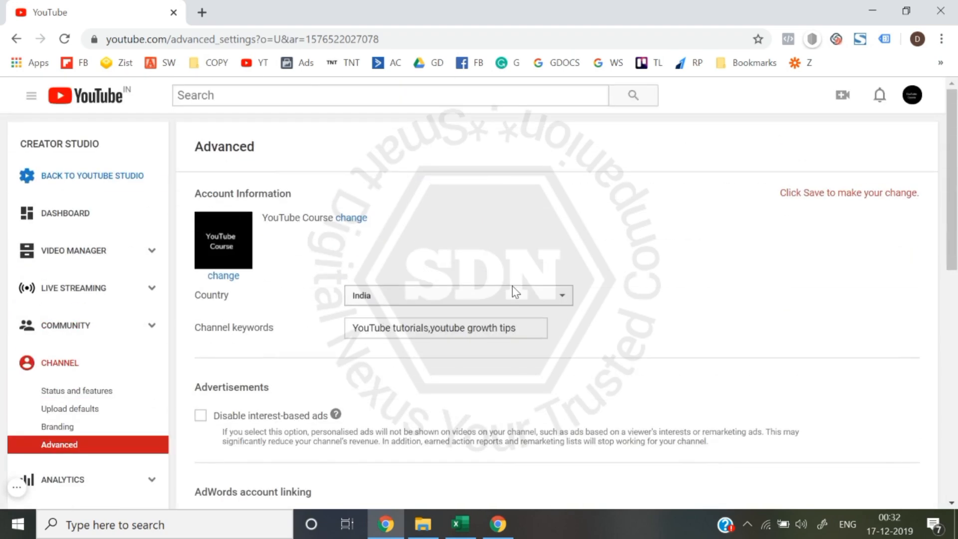
{"action": "scroll", "coordinate": [515, 292], "scroll_direction": "down", "scroll_amount": 15}
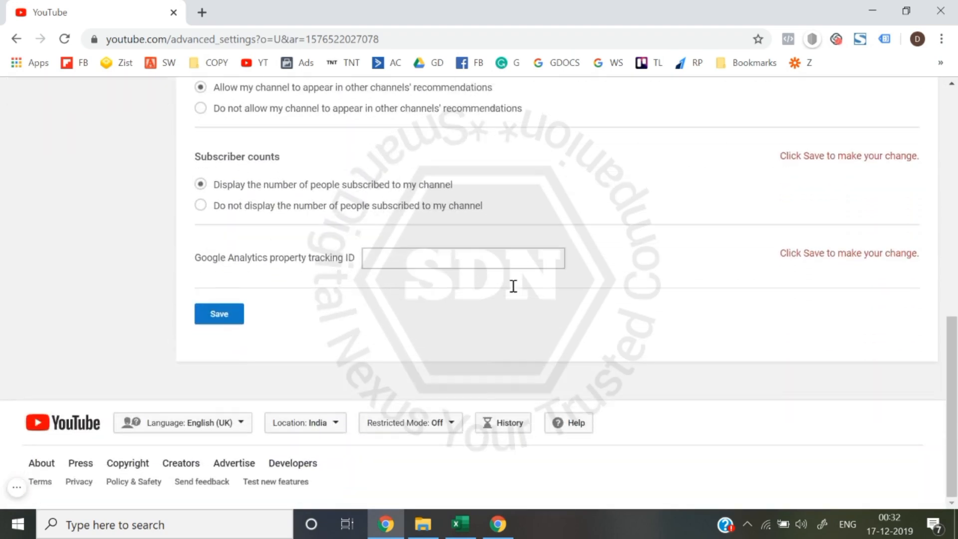
{"action": "left_click", "coordinate": [231, 318]}
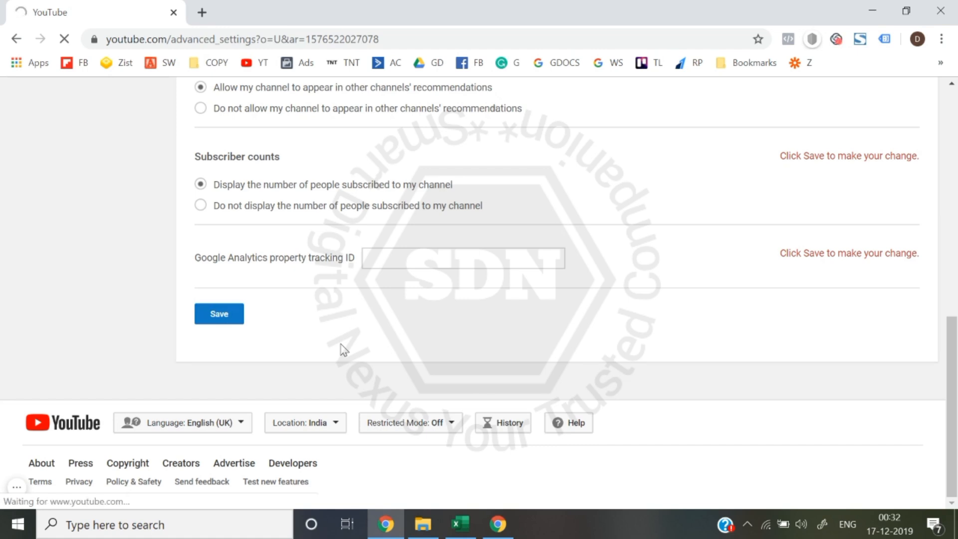
- Look at the watermark upload options on the channel's Branding page and cancel without choosing a file
{"action": "scroll", "coordinate": [343, 349], "scroll_direction": "down", "scroll_amount": 4}
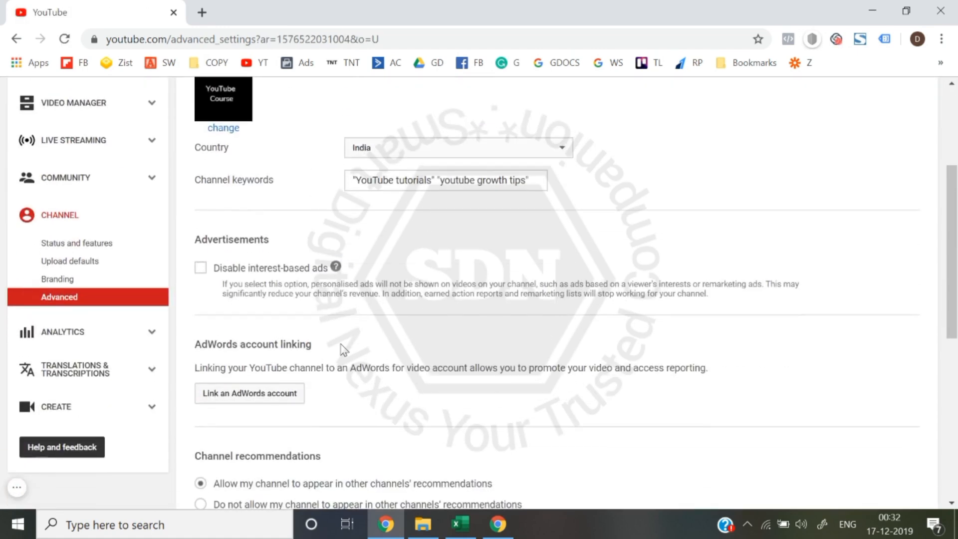
{"action": "left_click", "coordinate": [69, 273]}
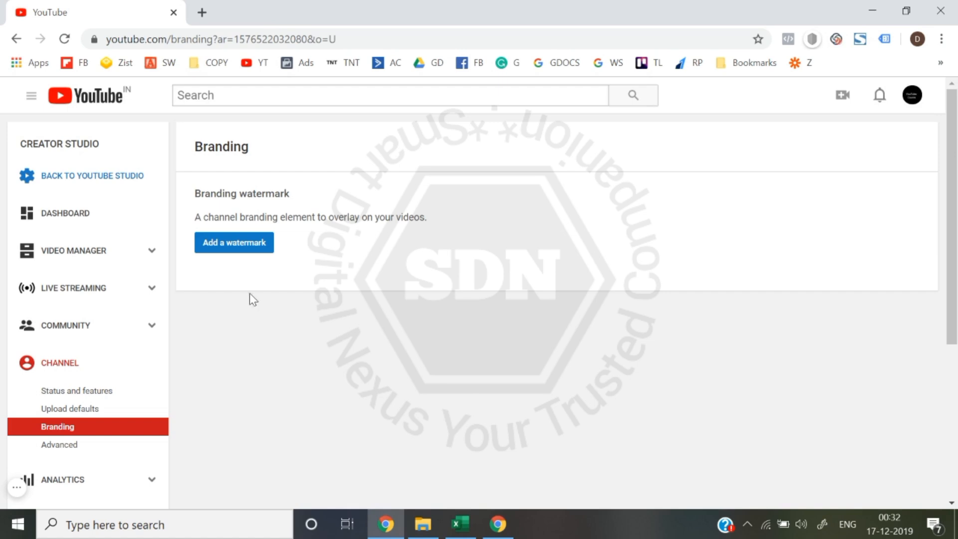
{"action": "left_click", "coordinate": [257, 257]}
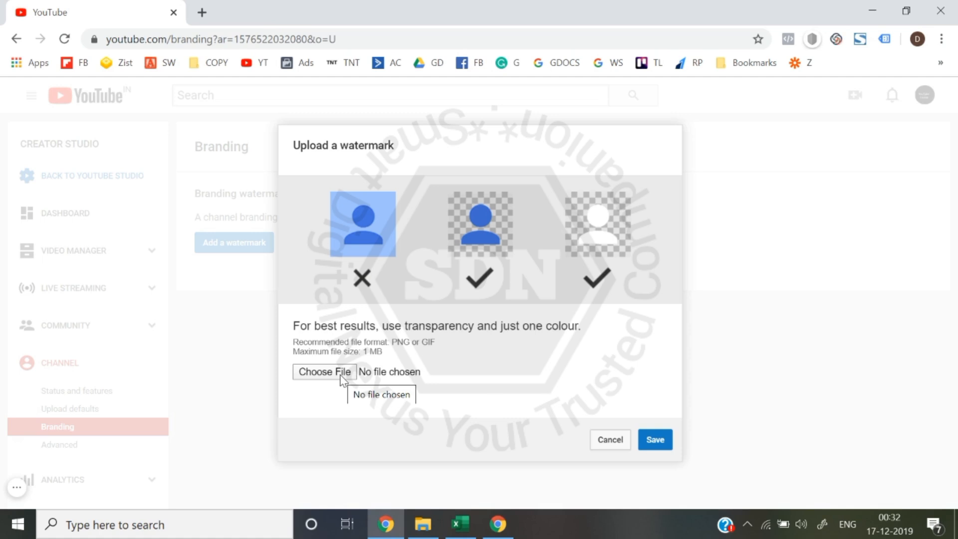
{"action": "left_click", "coordinate": [609, 440]}
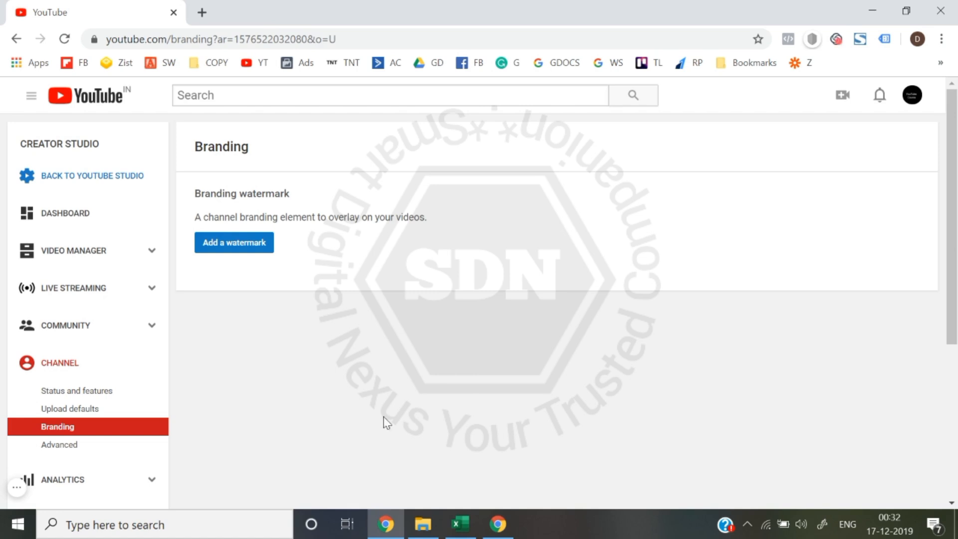
- Review the copyright status, Community Guidelines status and feature cards under the channel's Status and features
{"action": "scroll", "coordinate": [303, 406], "scroll_direction": "down", "scroll_amount": 5}
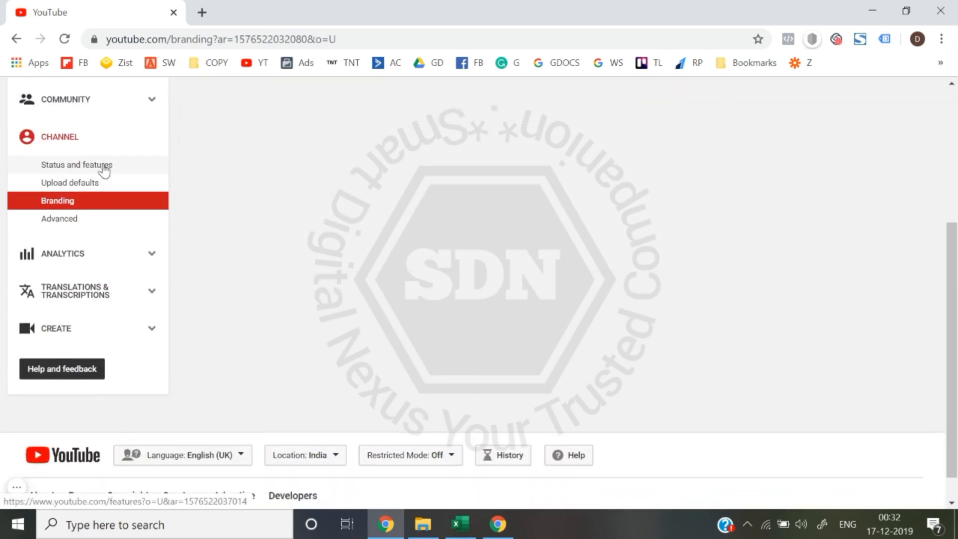
{"action": "left_click", "coordinate": [104, 170]}
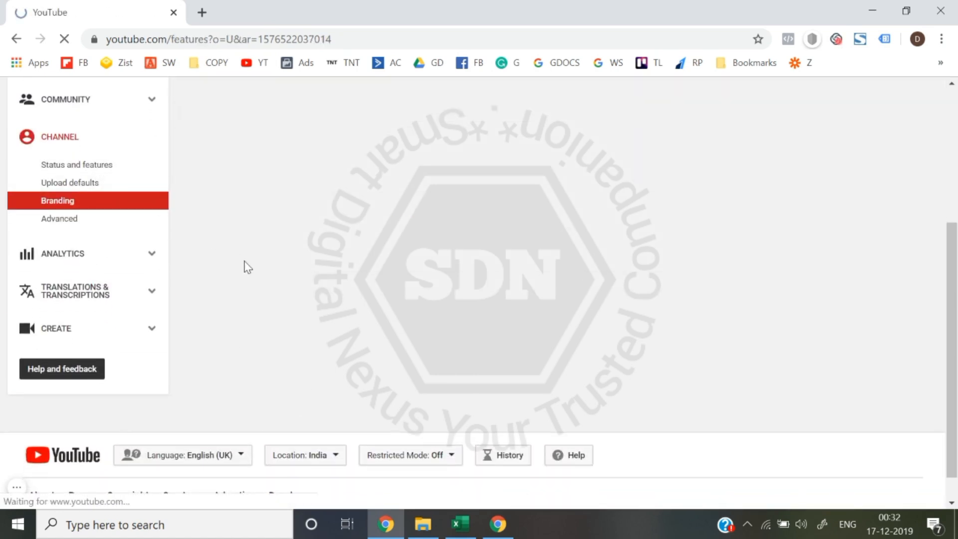
{"action": "scroll", "coordinate": [248, 268], "scroll_direction": "down", "scroll_amount": 2}
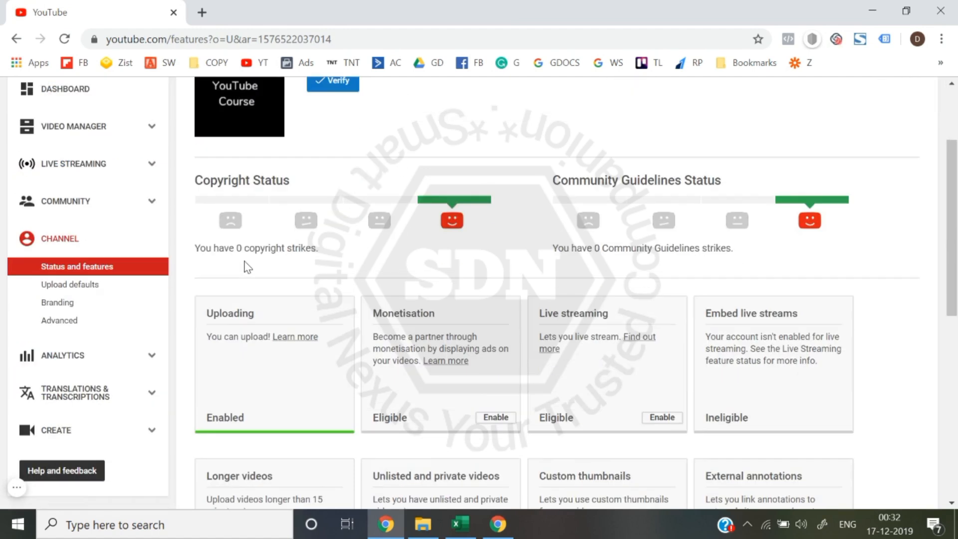
- Review the channel's saved upload defaults, from privacy and description down to video statistics
{"action": "left_click", "coordinate": [94, 286]}
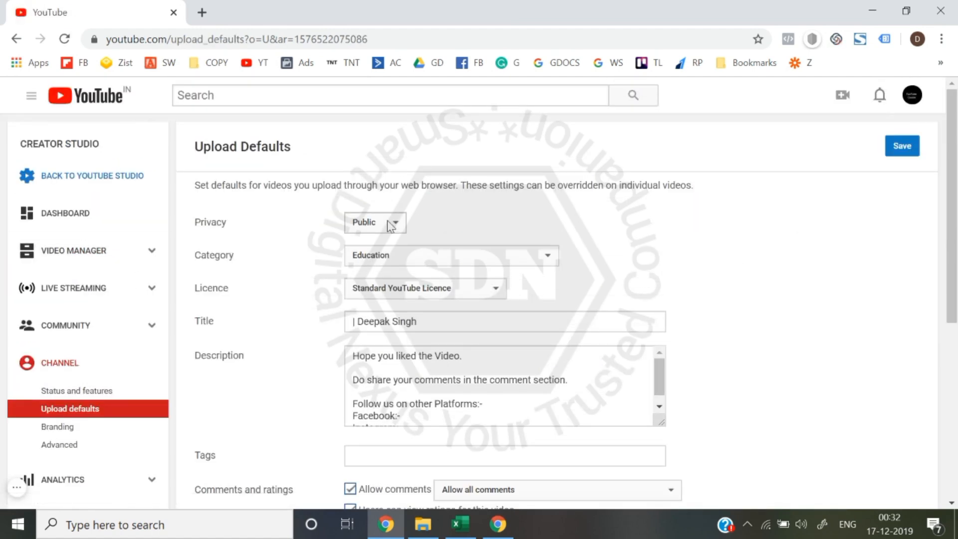
{"action": "scroll", "coordinate": [422, 315], "scroll_direction": "down", "scroll_amount": 1}
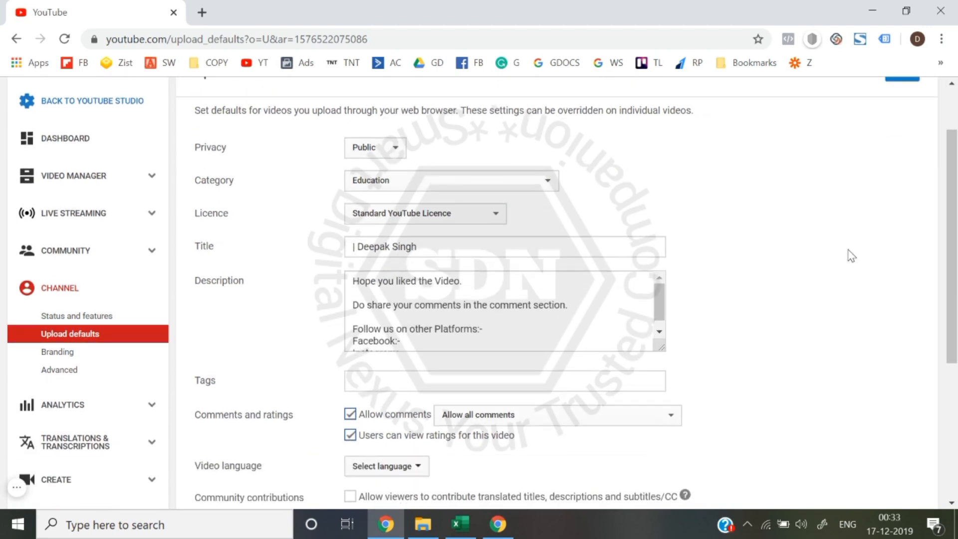
{"action": "scroll", "coordinate": [850, 257], "scroll_direction": "down", "scroll_amount": 1}
{"action": "scroll", "coordinate": [449, 322], "scroll_direction": "down", "scroll_amount": 1}
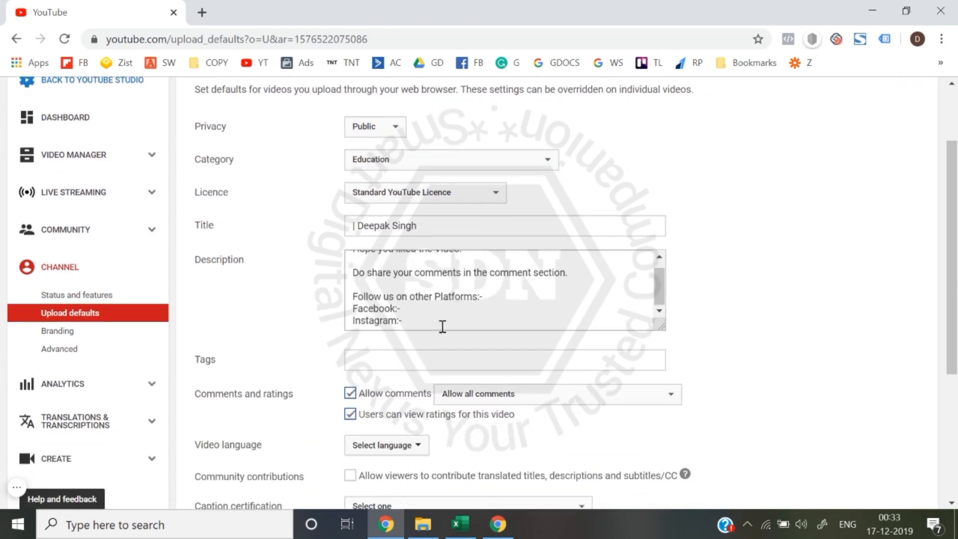
{"action": "scroll", "coordinate": [320, 340], "scroll_direction": "down", "scroll_amount": 1}
{"action": "scroll", "coordinate": [360, 290], "scroll_direction": "down", "scroll_amount": 1}
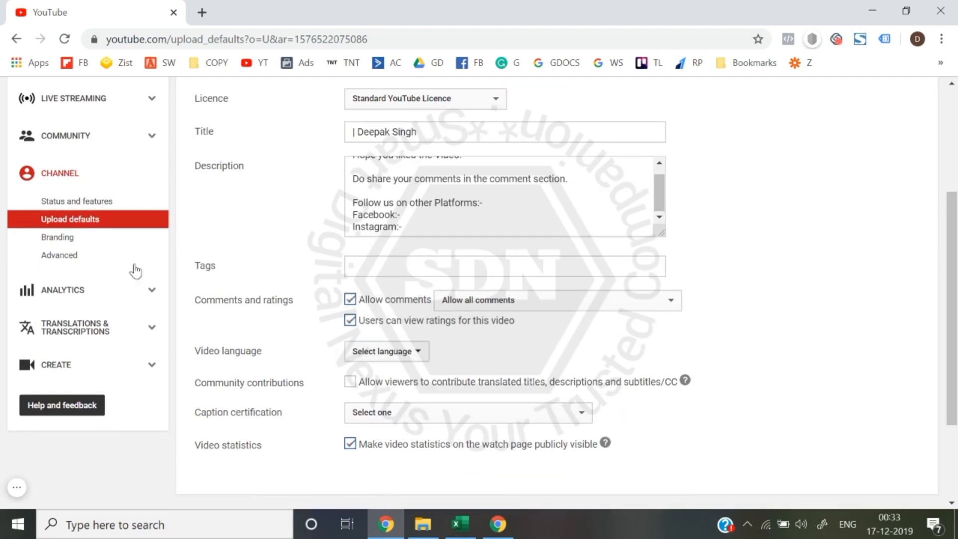
- Revisit the channel's Branding page and review the saved Advanced settings from account information to the tracking ID
{"action": "left_click", "coordinate": [93, 245]}
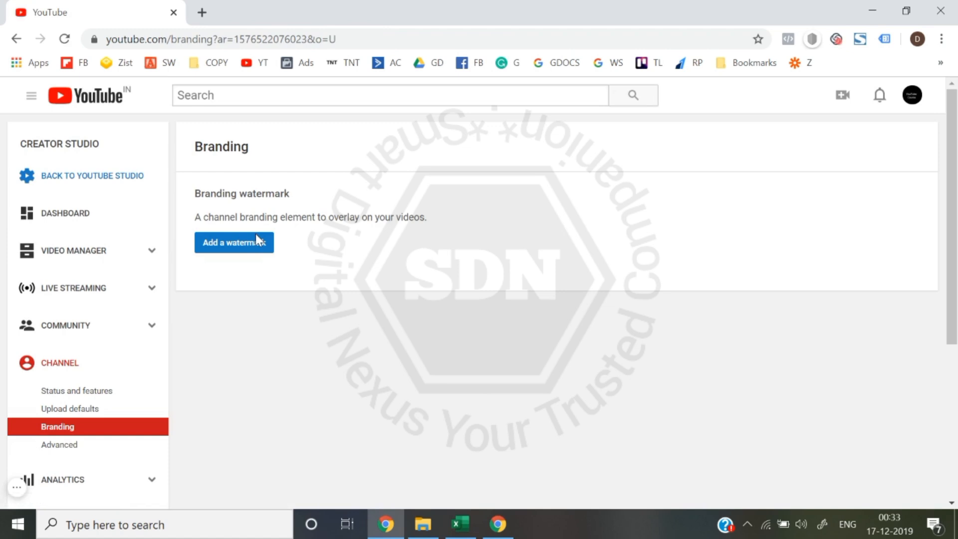
{"action": "left_click", "coordinate": [72, 448]}
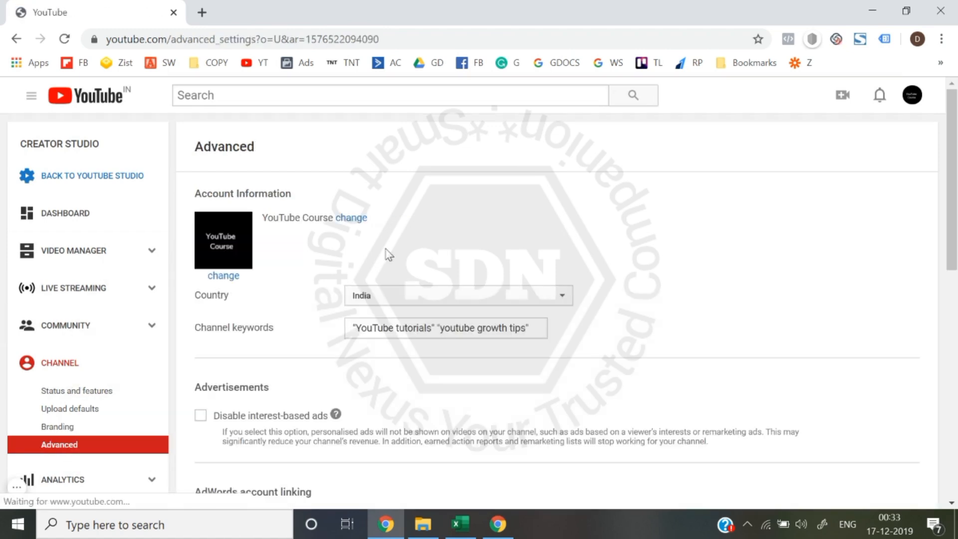
{"action": "scroll", "coordinate": [388, 254], "scroll_direction": "down", "scroll_amount": 1}
{"action": "scroll", "coordinate": [389, 255], "scroll_direction": "down", "scroll_amount": 2}
{"action": "scroll", "coordinate": [381, 231], "scroll_direction": "down", "scroll_amount": 4}
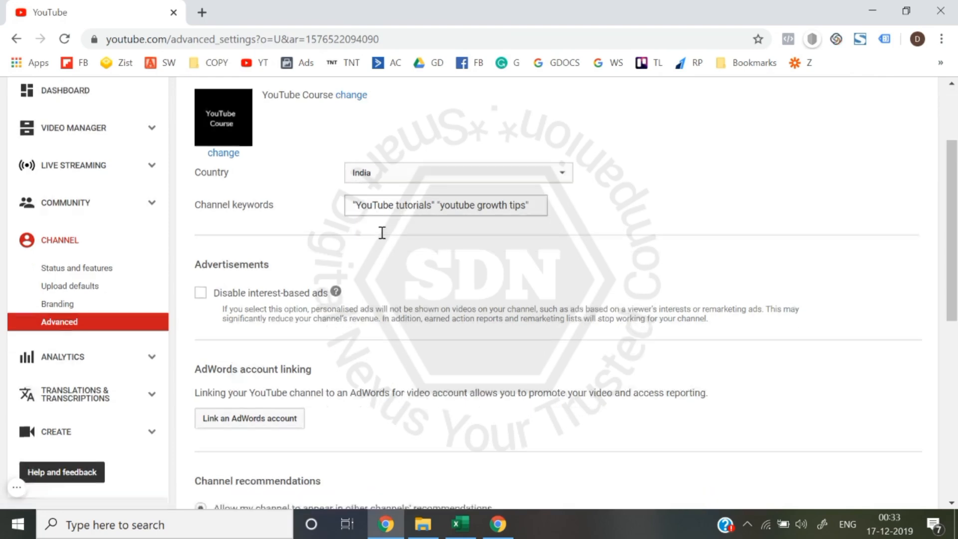
{"action": "scroll", "coordinate": [318, 314], "scroll_direction": "down", "scroll_amount": 5}
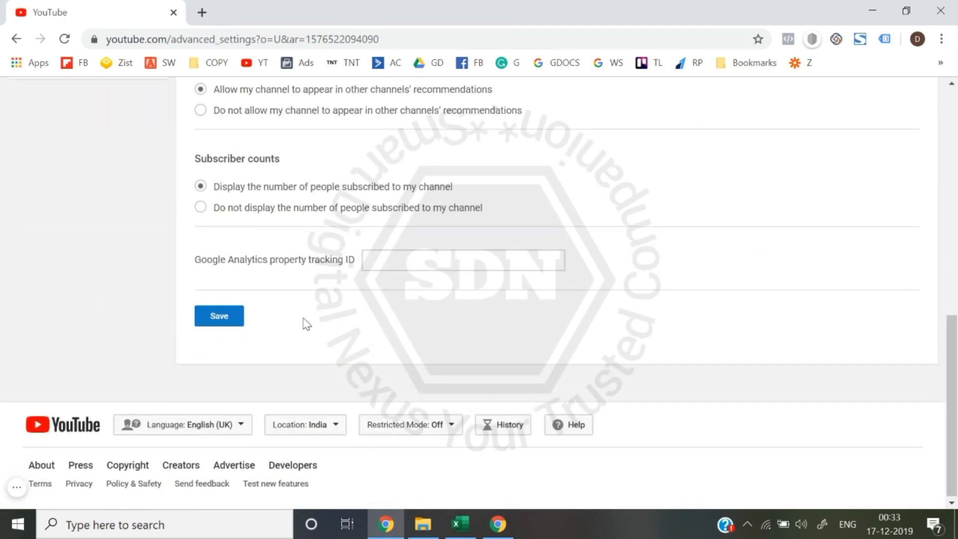
{"action": "scroll", "coordinate": [305, 324], "scroll_direction": "up", "scroll_amount": 10}
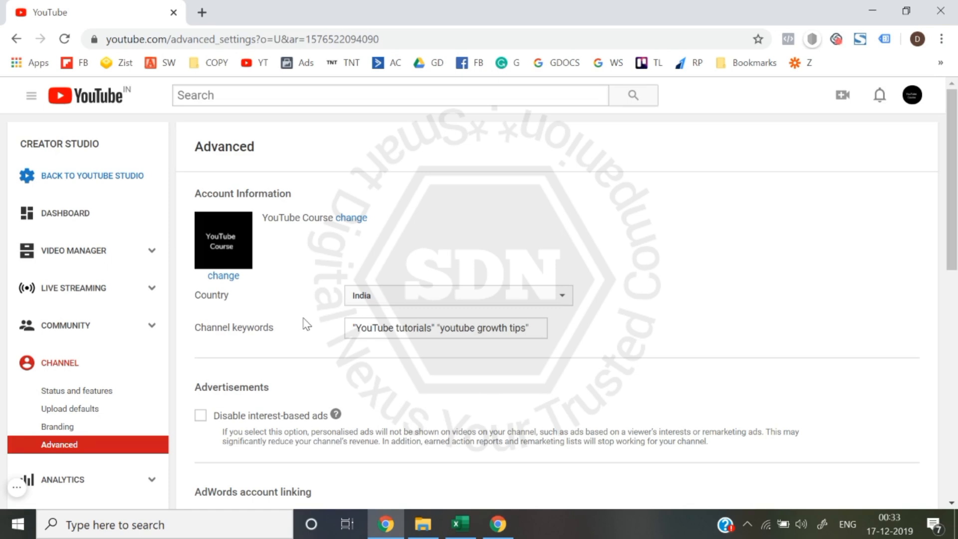
{"action": "left_click", "coordinate": [16, 488]}
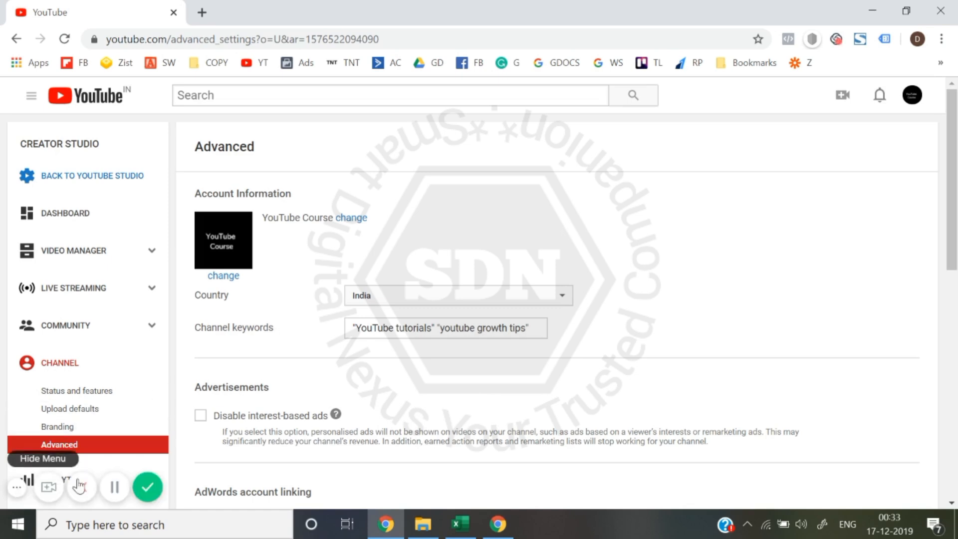
{"action": "left_click", "coordinate": [145, 494]}
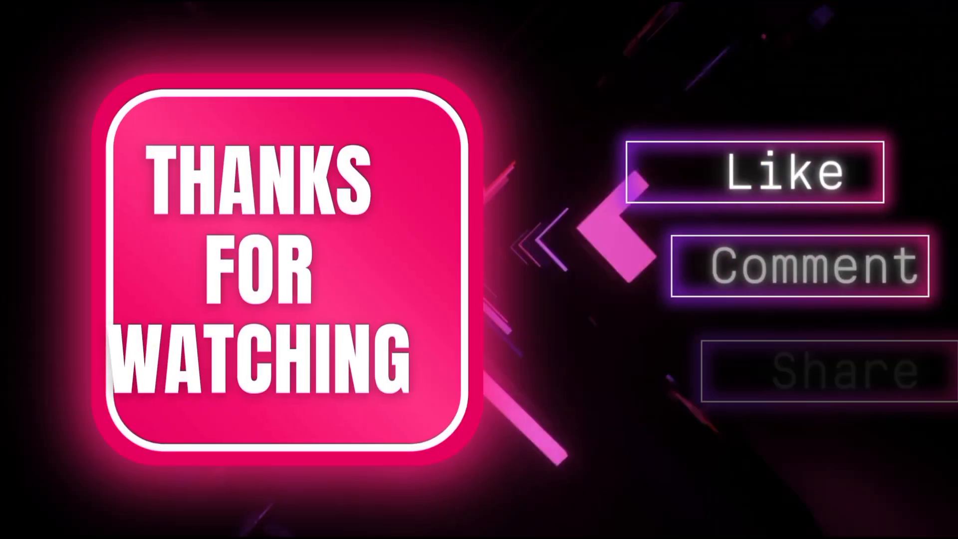